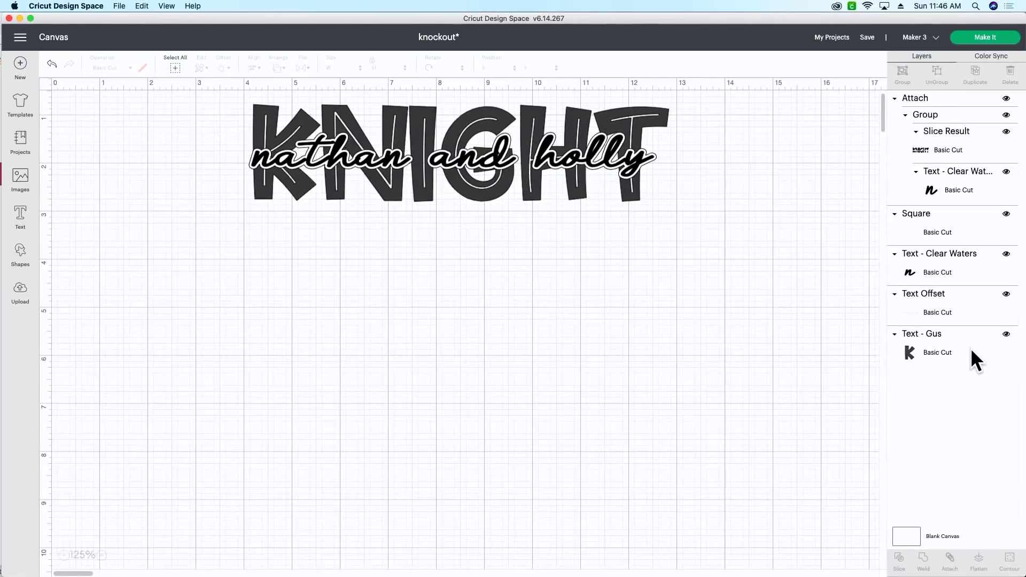
Shift and enlarge the KNIGHT knockout design across the canvas, then bring up the Cut Files page in Chrome.
drag(203, 101, 680, 215)
drag(536, 168, 359, 223)
drag(513, 265, 628, 353)
click(626, 351)
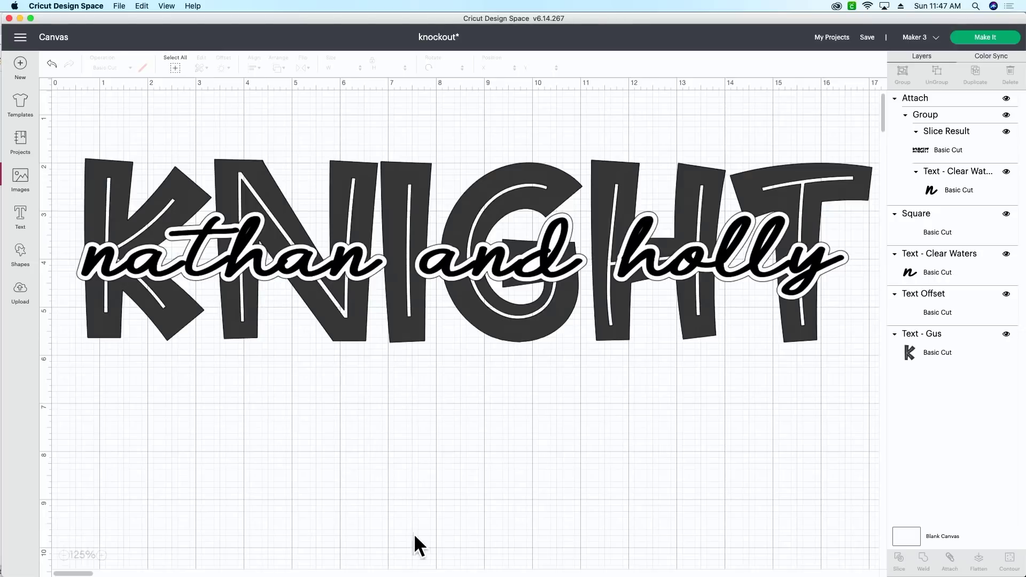
click(433, 571)
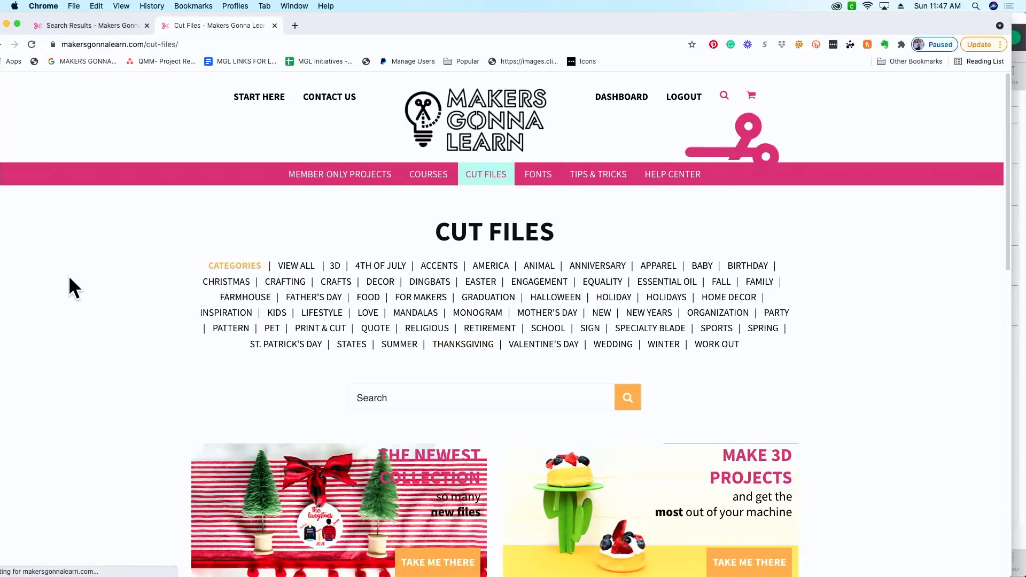
Browse the Makers Gonna Learn Fonts page, scrolling down the font list and back to the top.
click(117, 27)
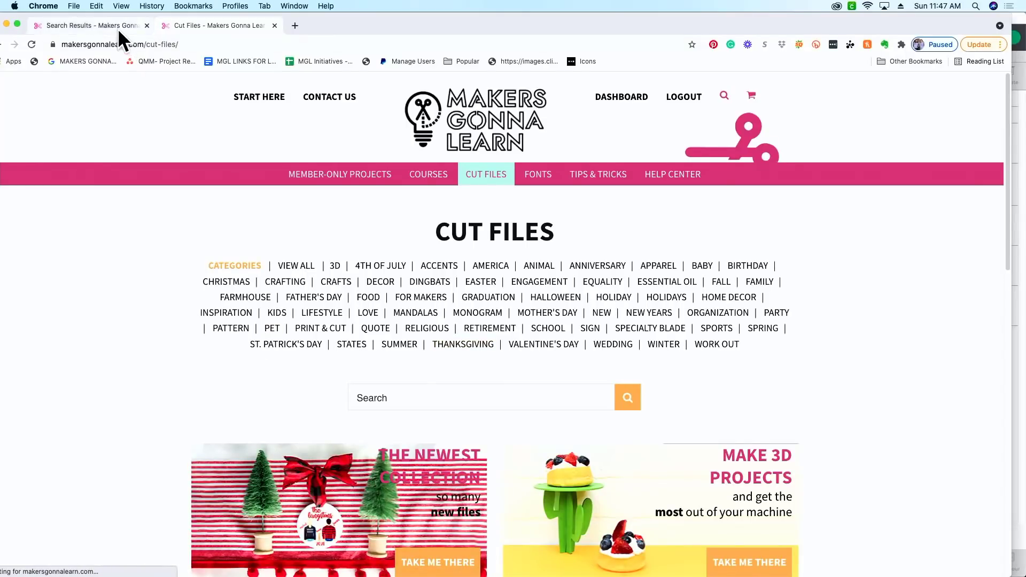
scroll(151, 297, down, 5)
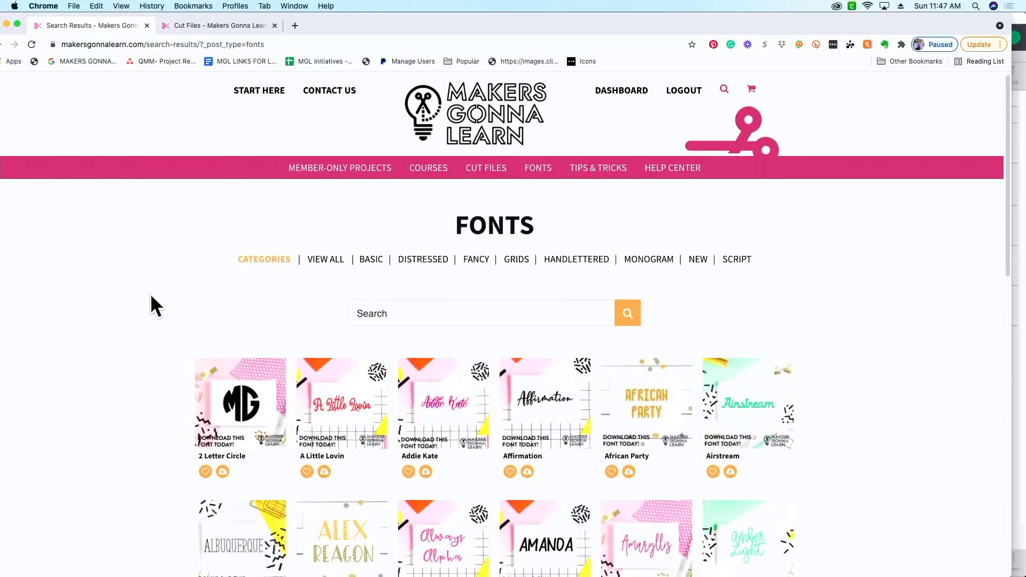
scroll(155, 305, down, 10)
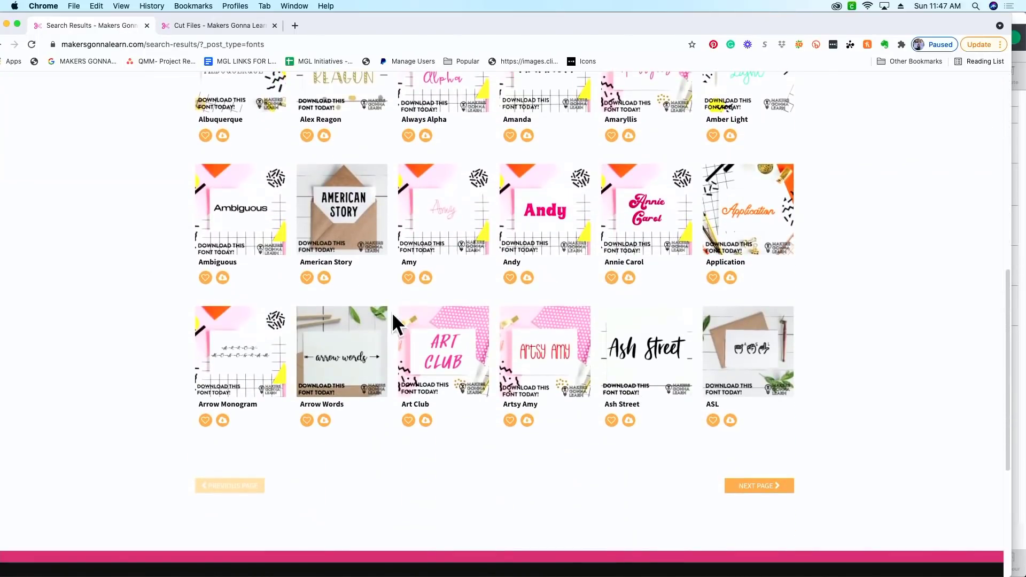
scroll(168, 275, up, 1)
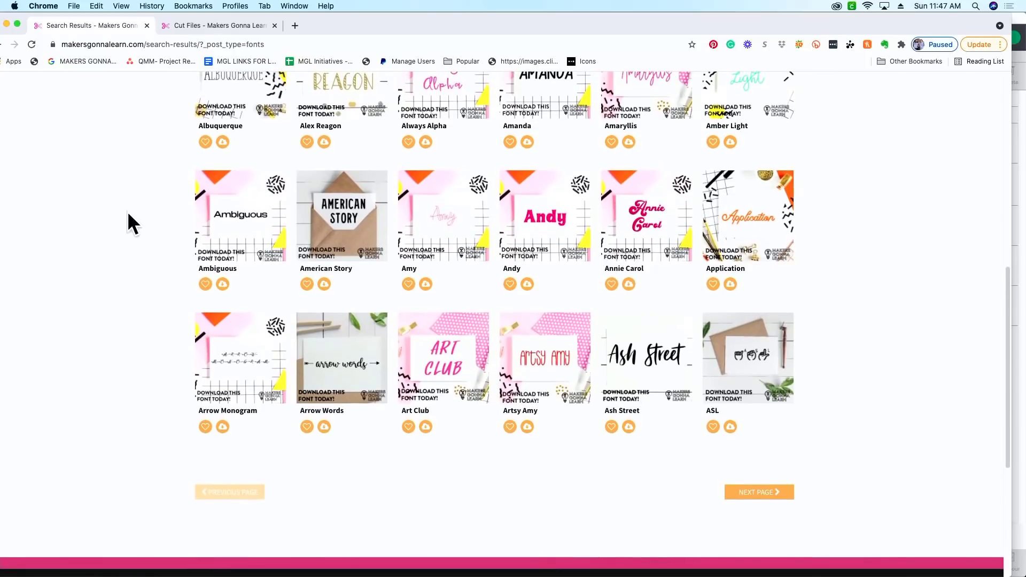
scroll(128, 213, up, 4)
scroll(128, 214, up, 5)
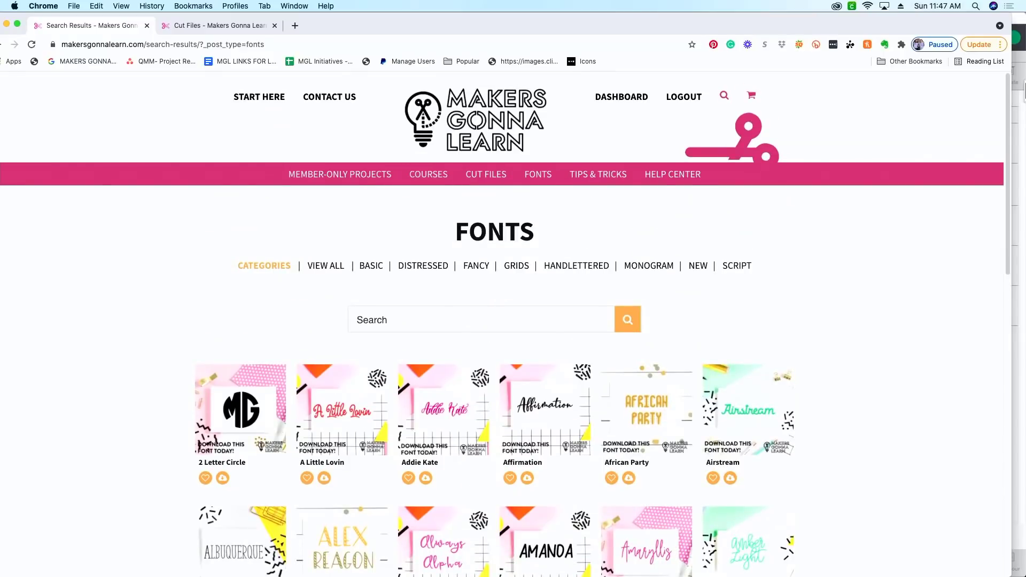
Back in Design Space, drag the lower square-and-lettering design further down and add a new text box.
click(1021, 112)
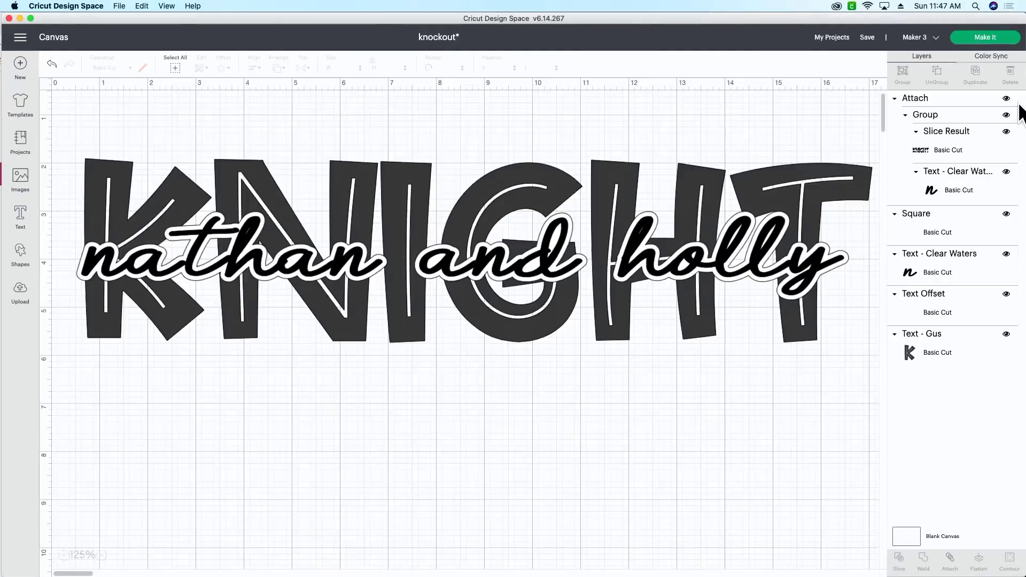
click(64, 556)
click(64, 556)
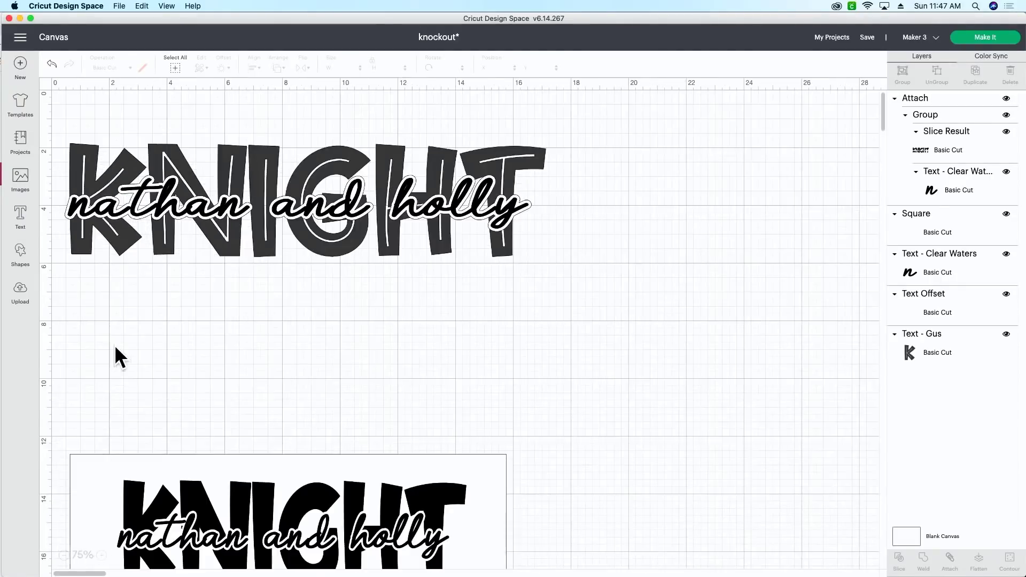
click(102, 556)
click(102, 556)
scroll(162, 436, left, 6)
scroll(162, 436, down, 2)
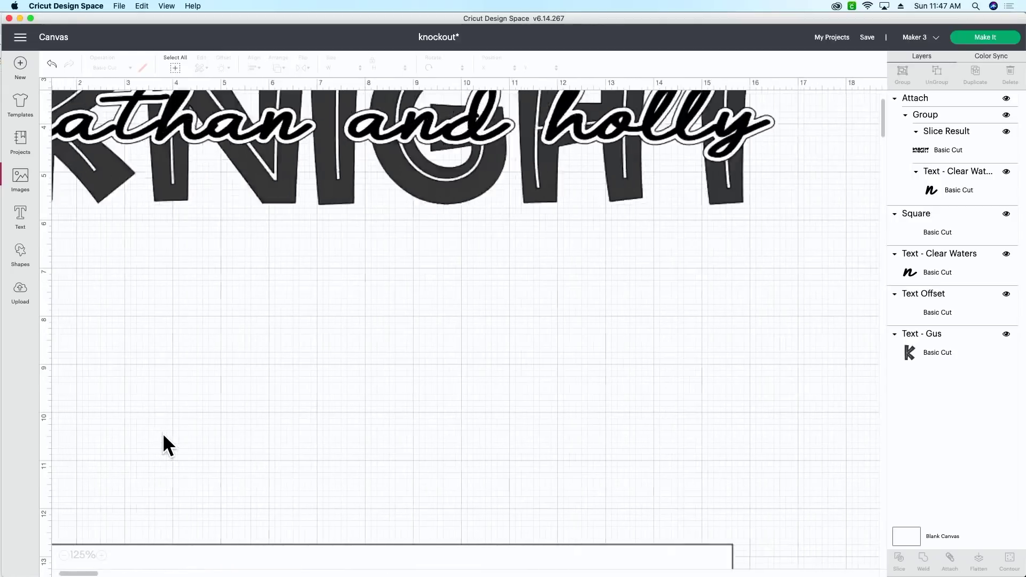
drag(208, 374, 463, 576)
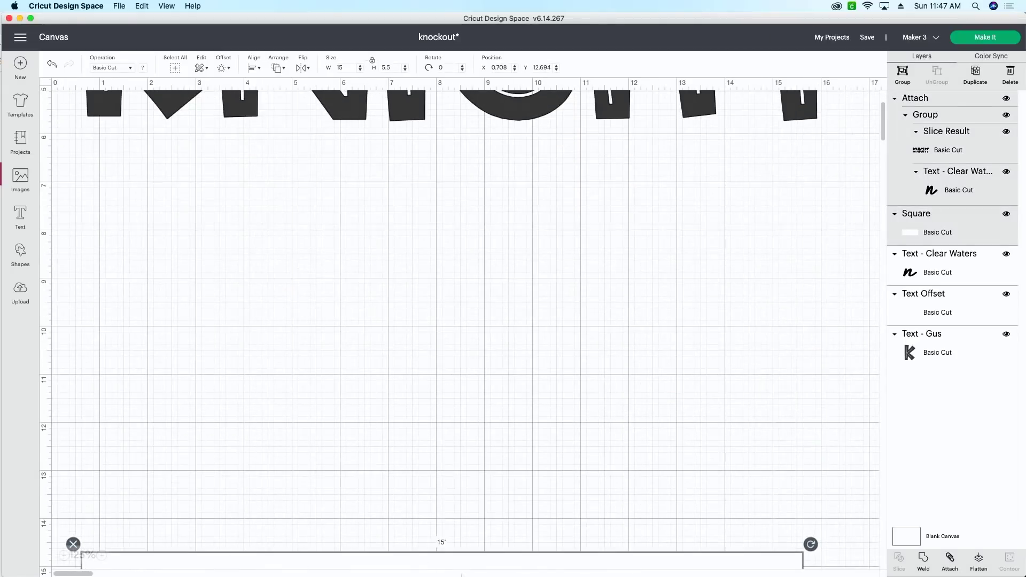
click(435, 383)
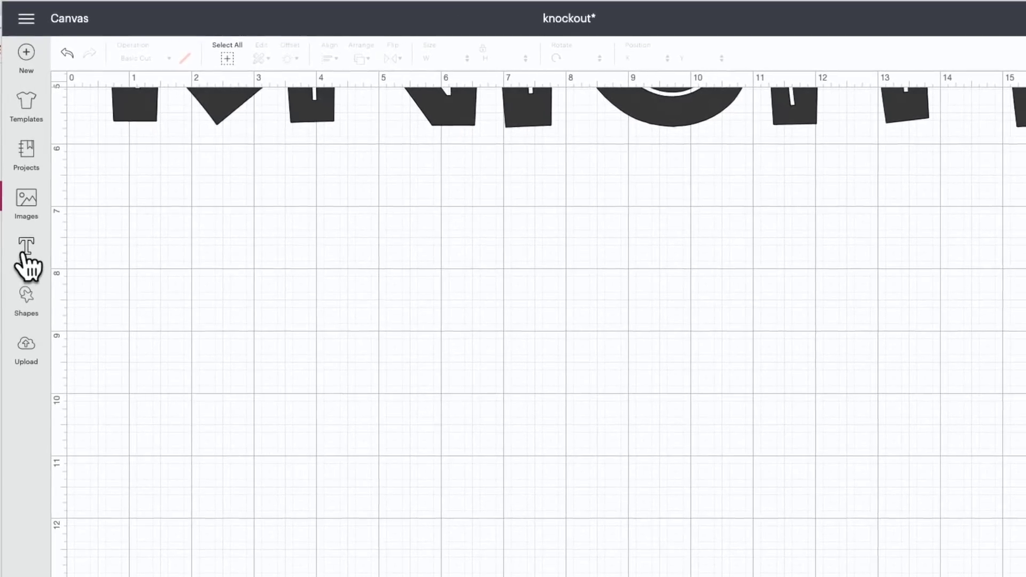
click(26, 255)
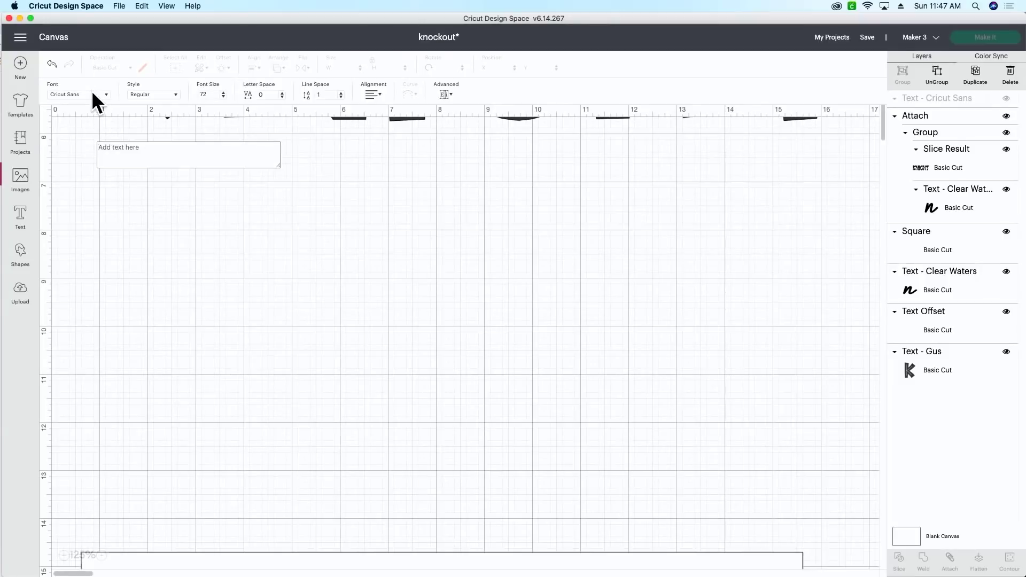
Type KNIGHT into the new text box using the Gus font.
click(92, 93)
text(gus)
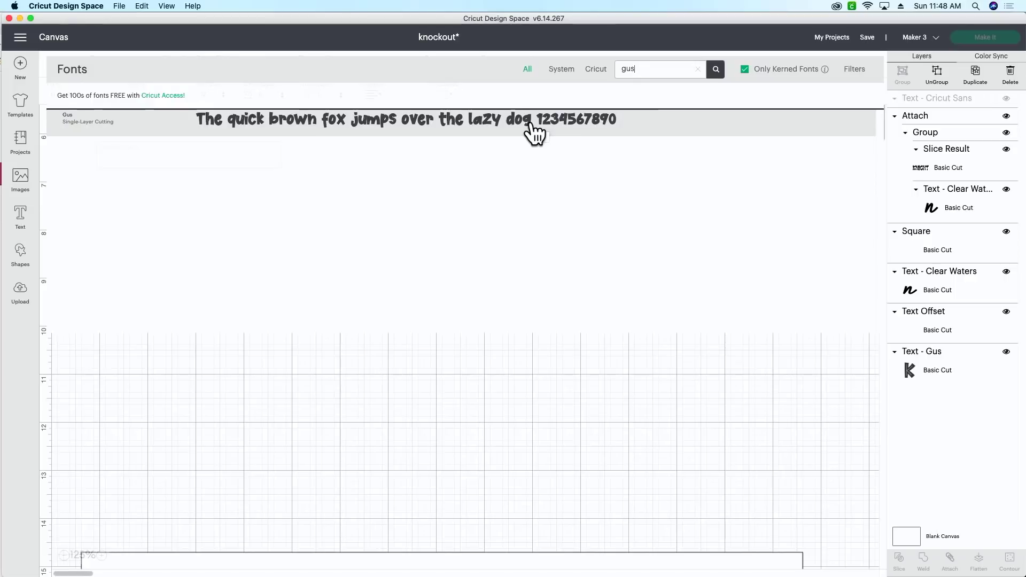
click(531, 125)
click(183, 153)
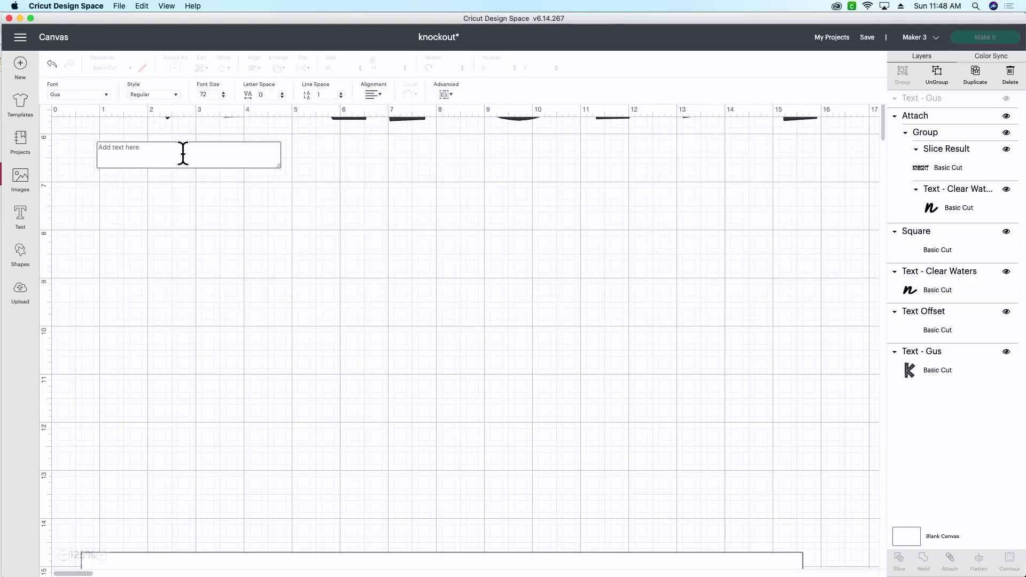
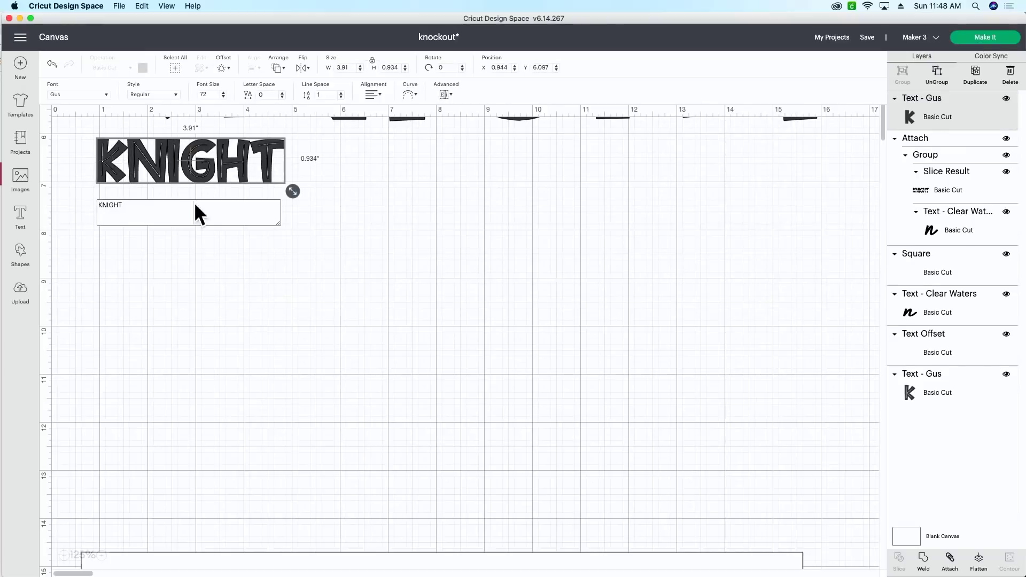
Enlarge KNIGHT to about 16.34 inches wide, set font size 300.89, and reposition it.
click(206, 253)
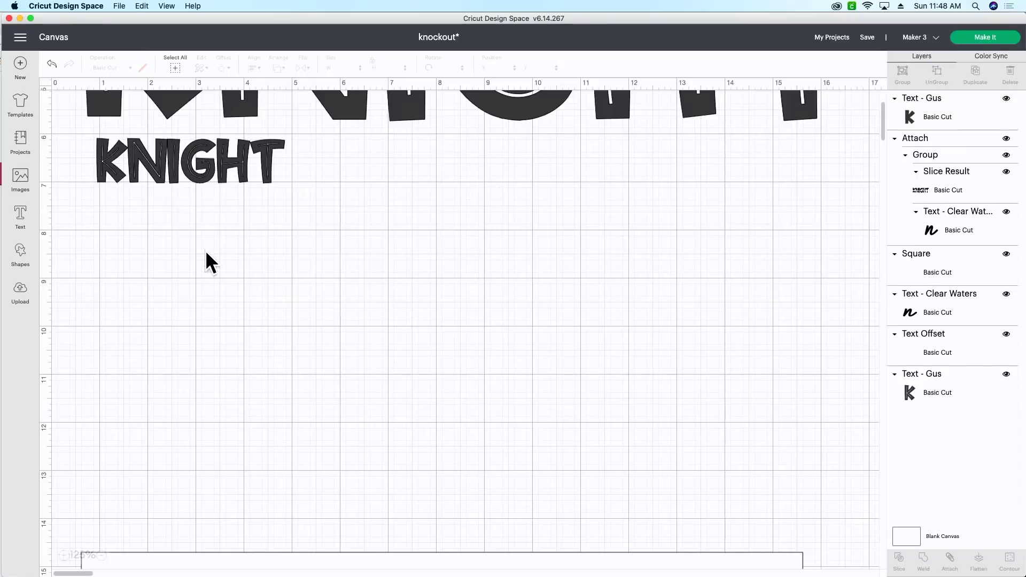
click(228, 140)
drag(294, 185, 723, 340)
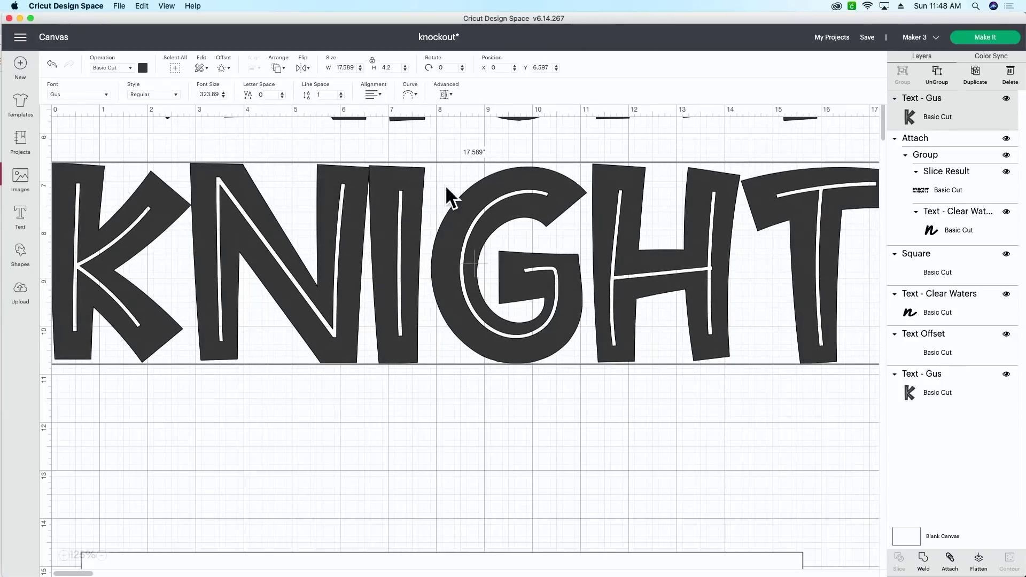
click(224, 97)
click(223, 97)
click(224, 97)
click(224, 97)
click(223, 97)
click(223, 97)
click(224, 96)
click(223, 96)
click(224, 97)
click(224, 96)
click(223, 97)
drag(255, 271, 276, 309)
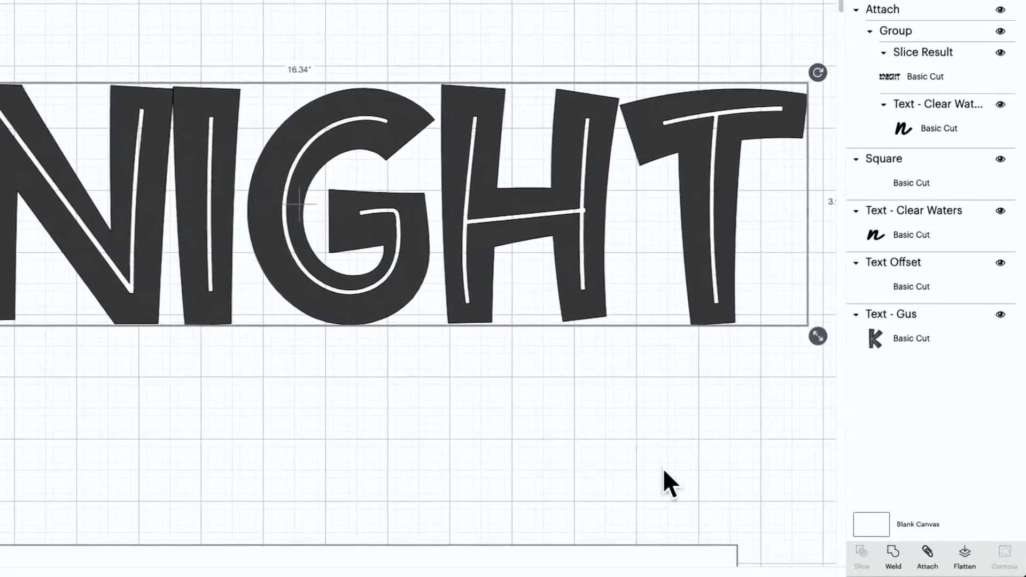
Weld the KNIGHT letters into a single Weld Result shape.
click(893, 550)
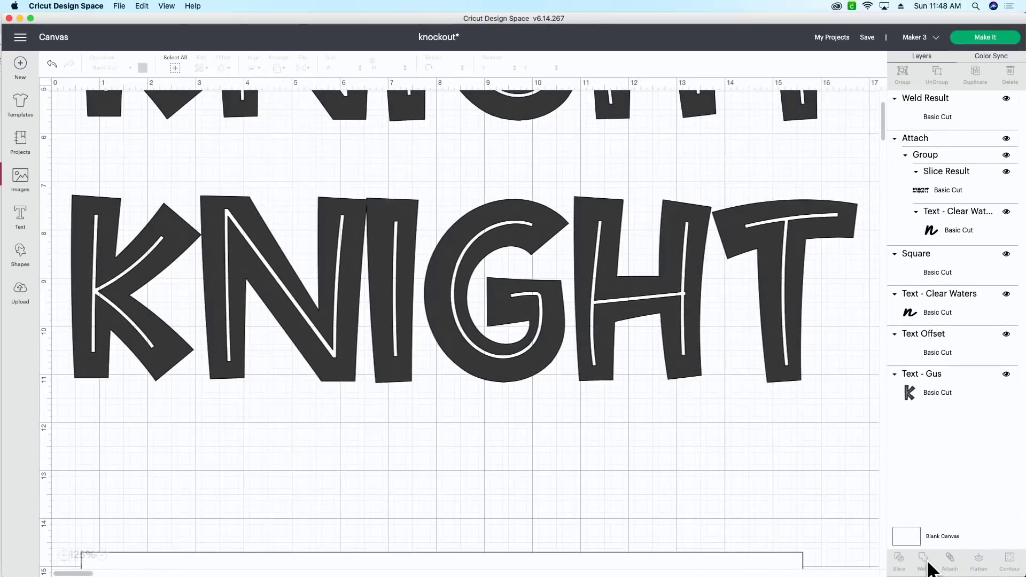
click(658, 305)
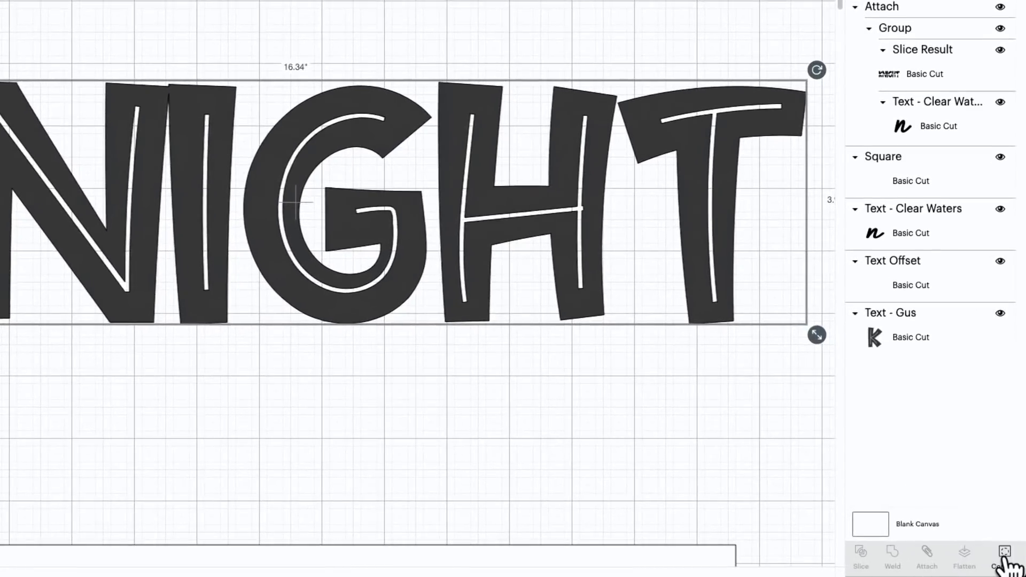
click(1010, 559)
Hide the inner contour lines of the welded KNIGHT letters, including N, H, T and G, leaving solid shapes.
drag(742, 191, 733, 303)
click(685, 304)
click(686, 311)
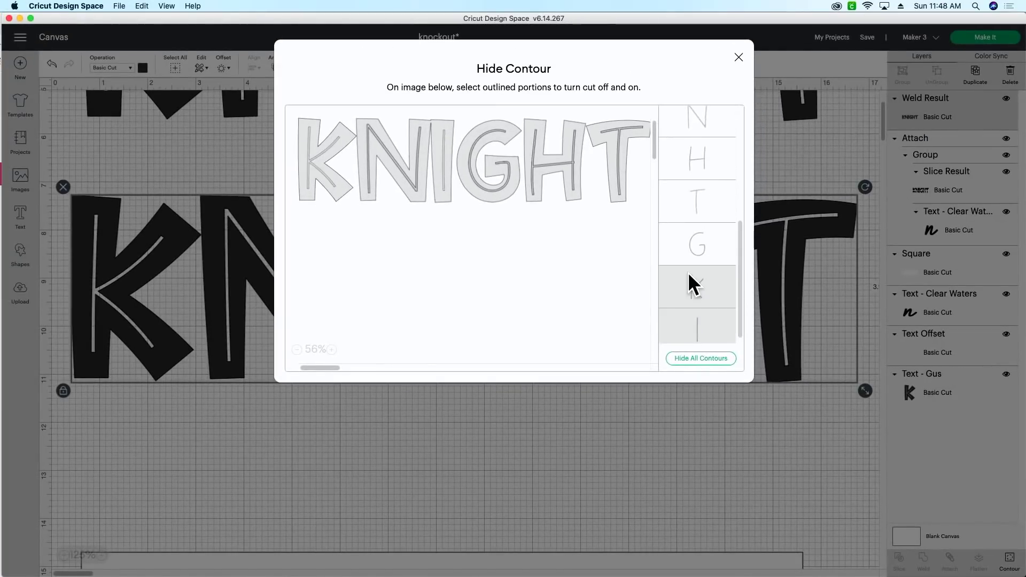
click(689, 243)
click(691, 193)
click(691, 156)
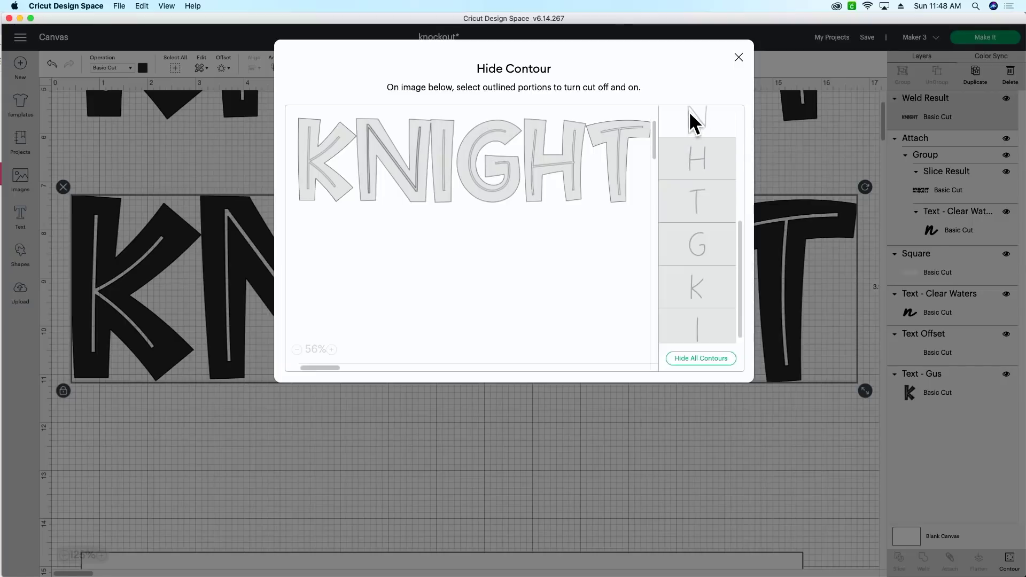
click(692, 120)
drag(740, 255, 739, 286)
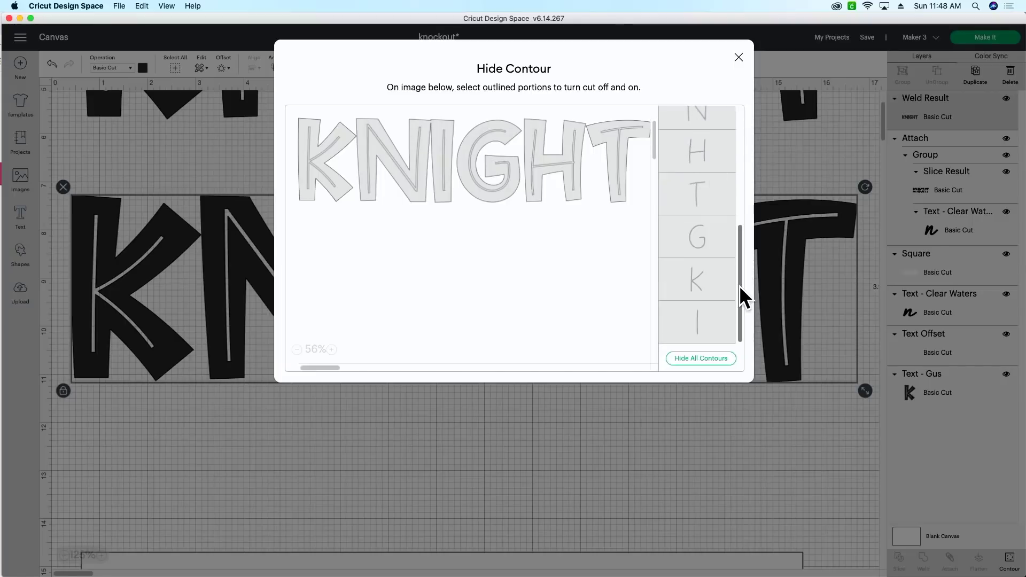
click(738, 57)
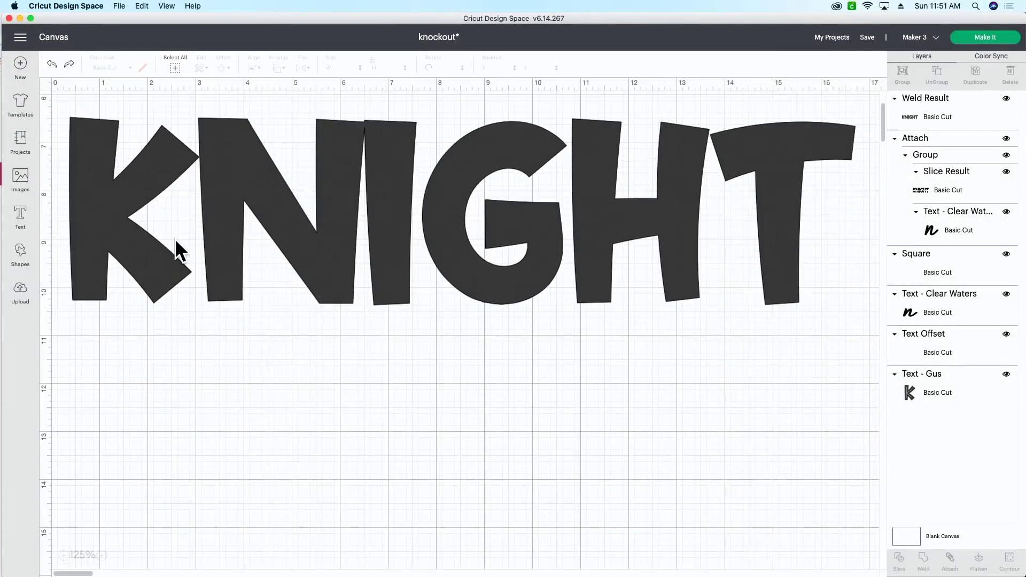
click(21, 217)
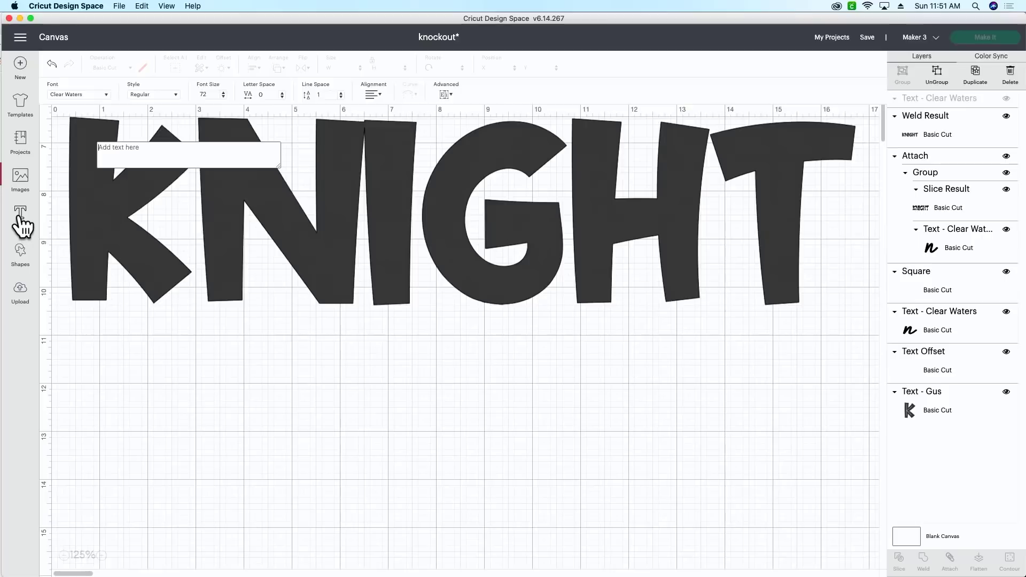
click(92, 92)
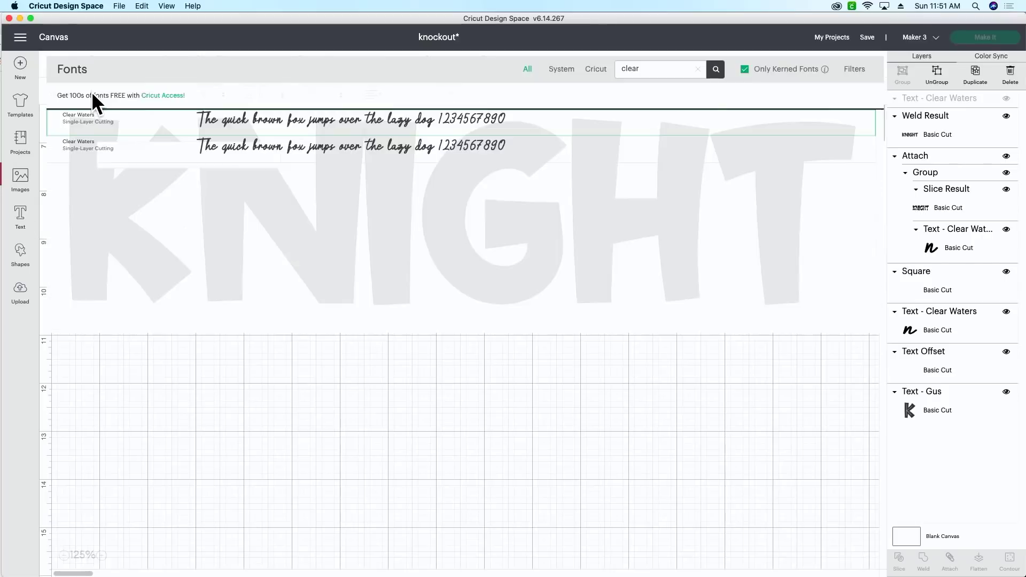
click(230, 124)
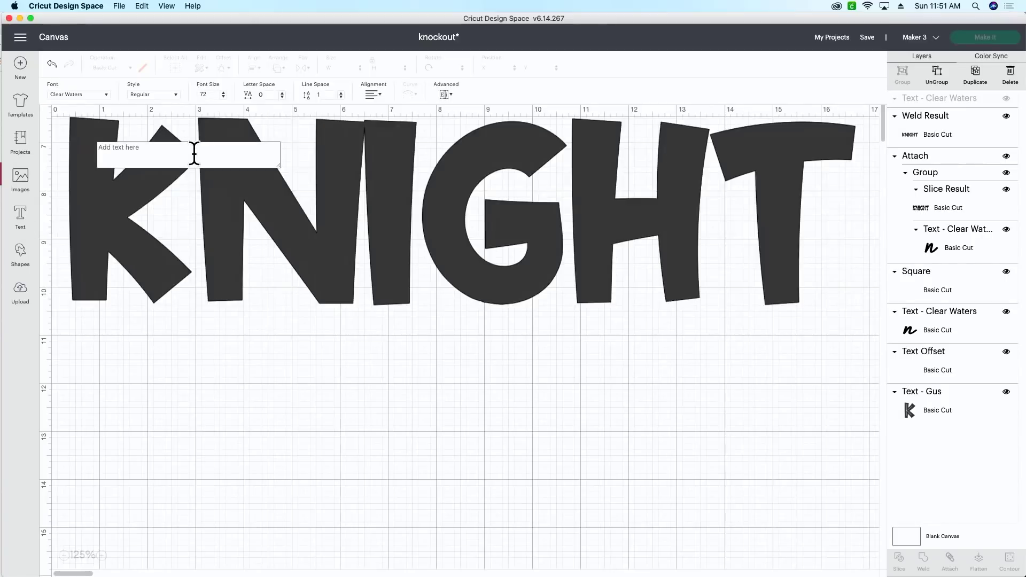
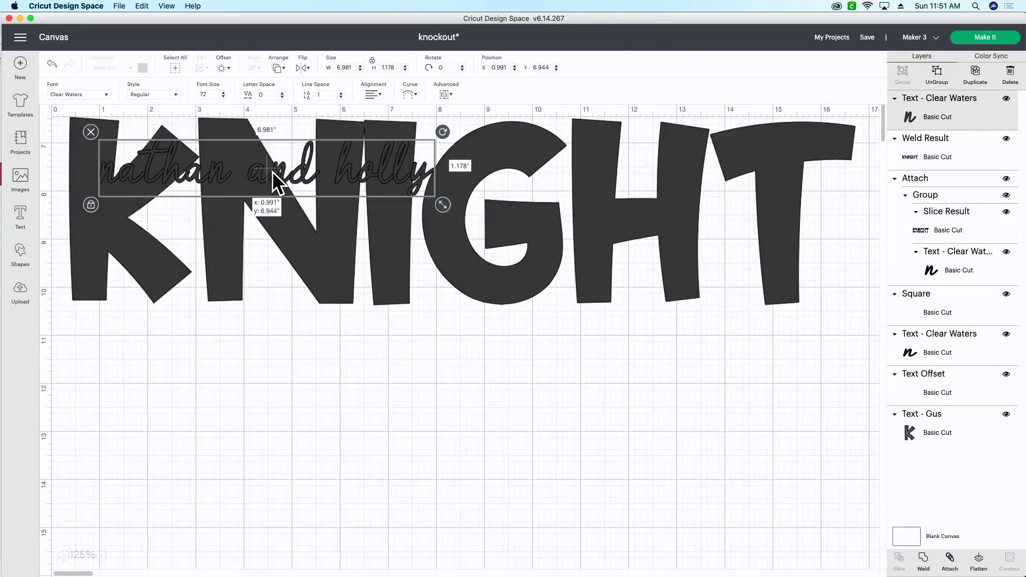
Place the names below KNIGHT, enlarge them to 15.97 × 2.695, and ungroup into letters.
drag(272, 171, 249, 345)
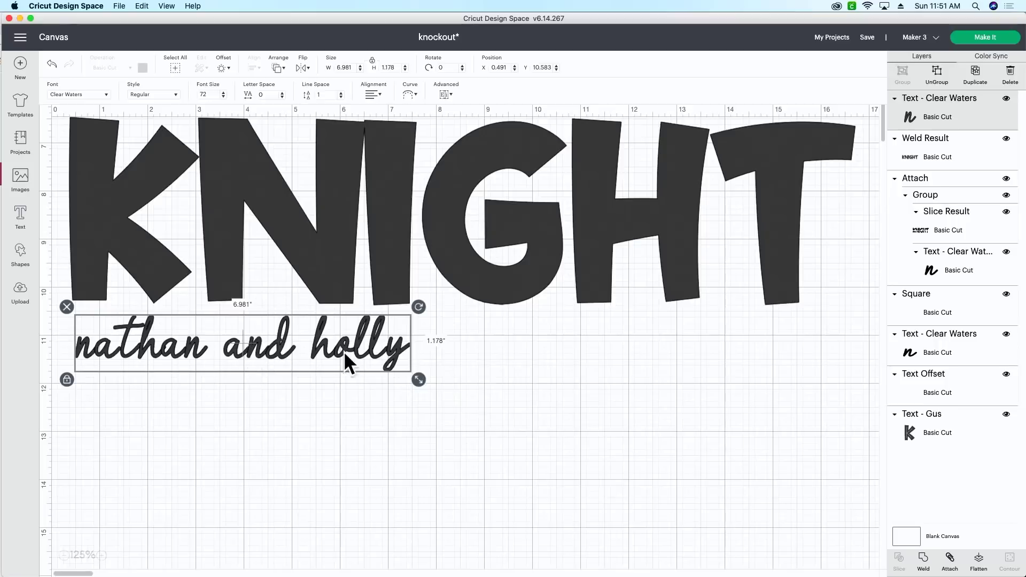
drag(422, 380, 856, 422)
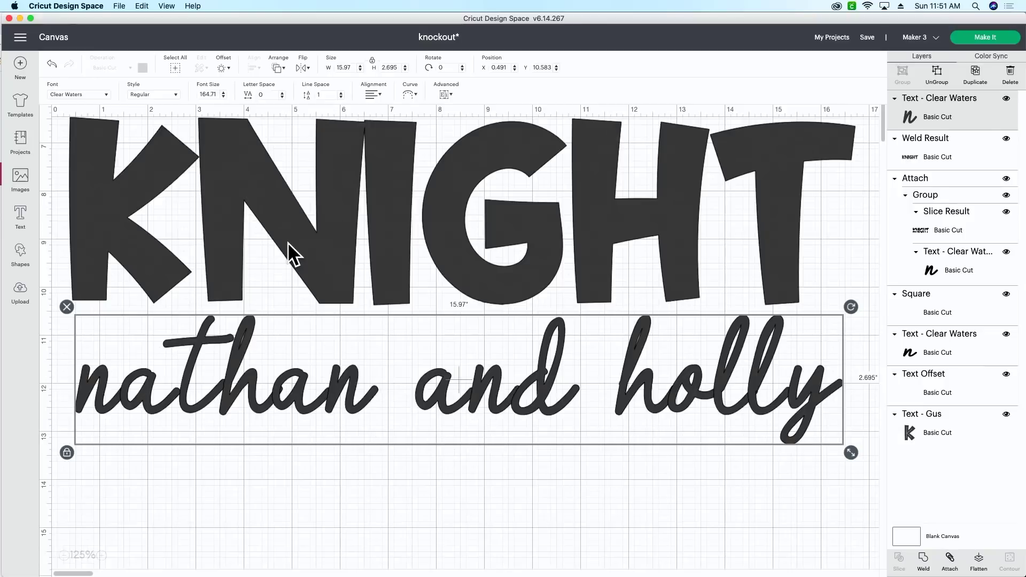
click(947, 69)
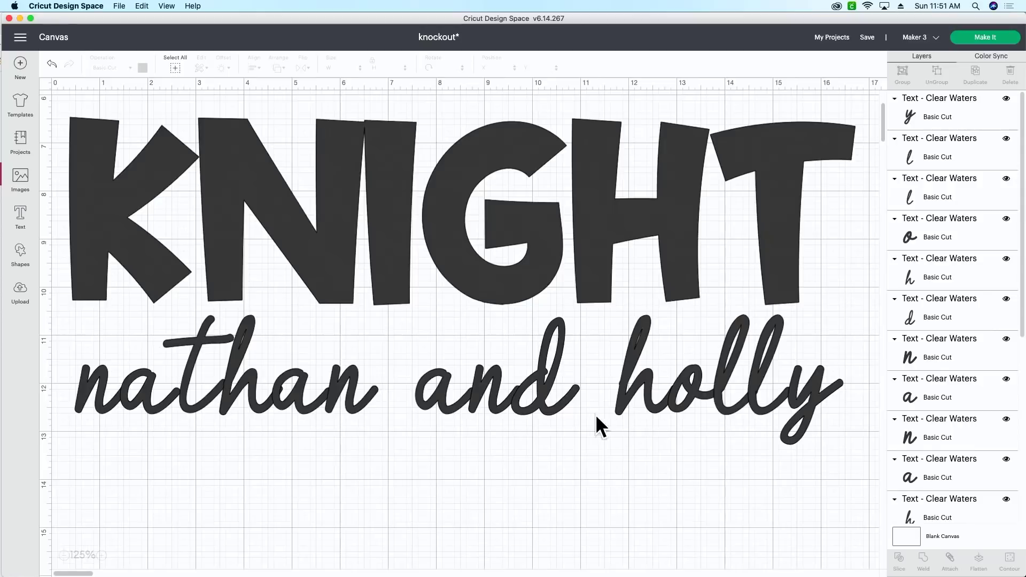
Nudge script letters (y, d, 'na', 'han') so the names join smoothly, then select the whole phrase.
click(810, 394)
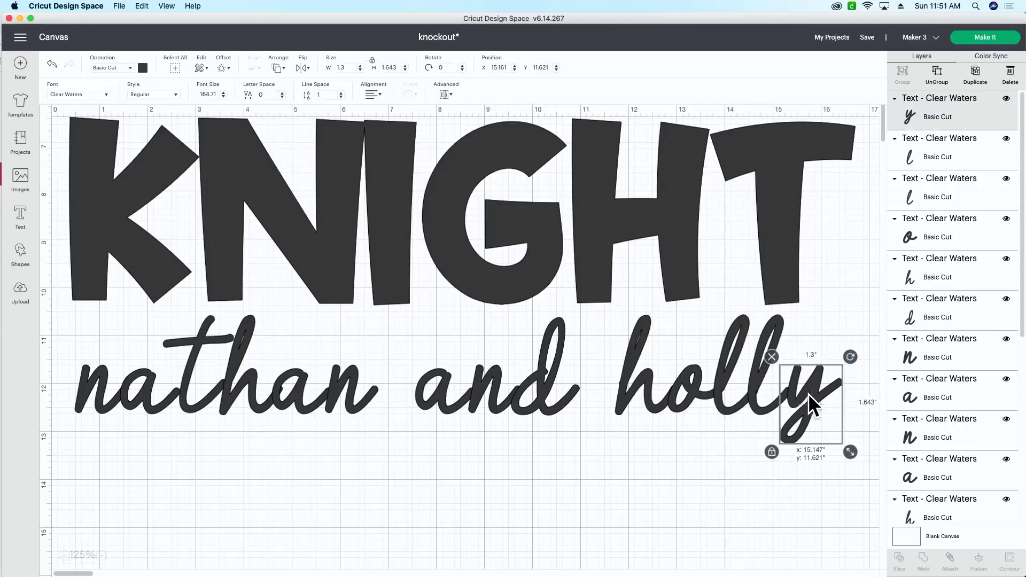
click(556, 447)
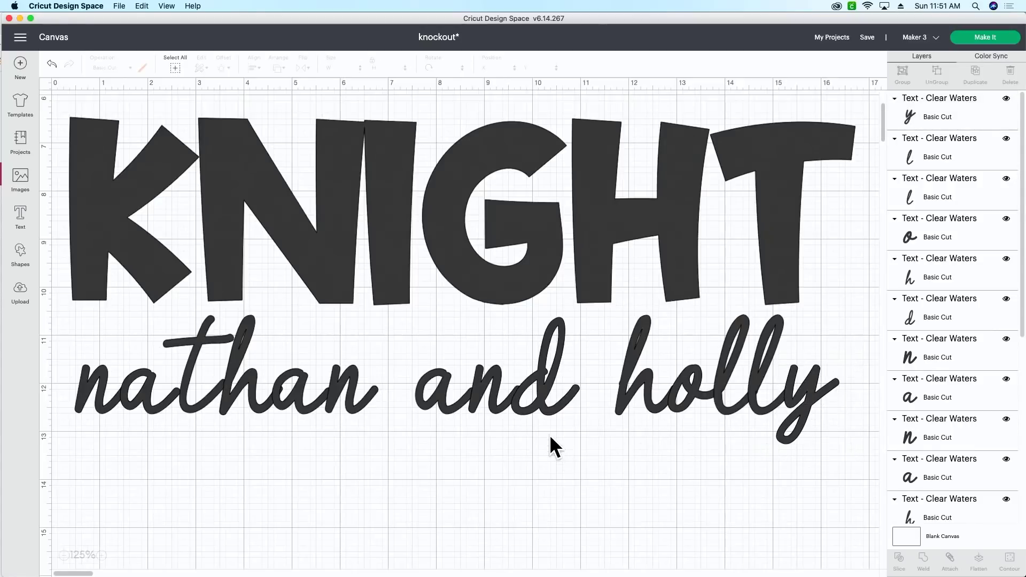
click(535, 397)
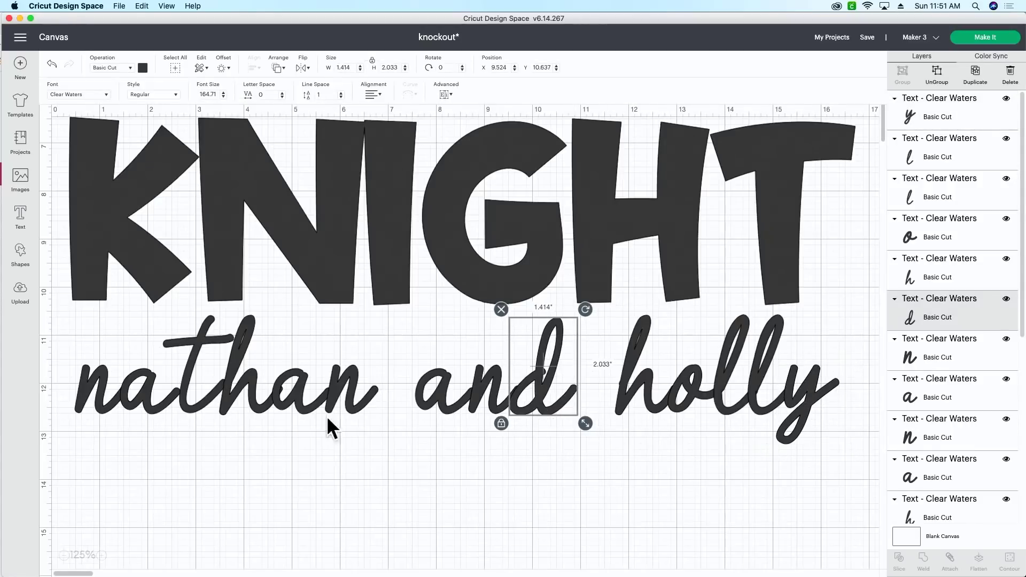
drag(94, 432, 140, 390)
click(149, 469)
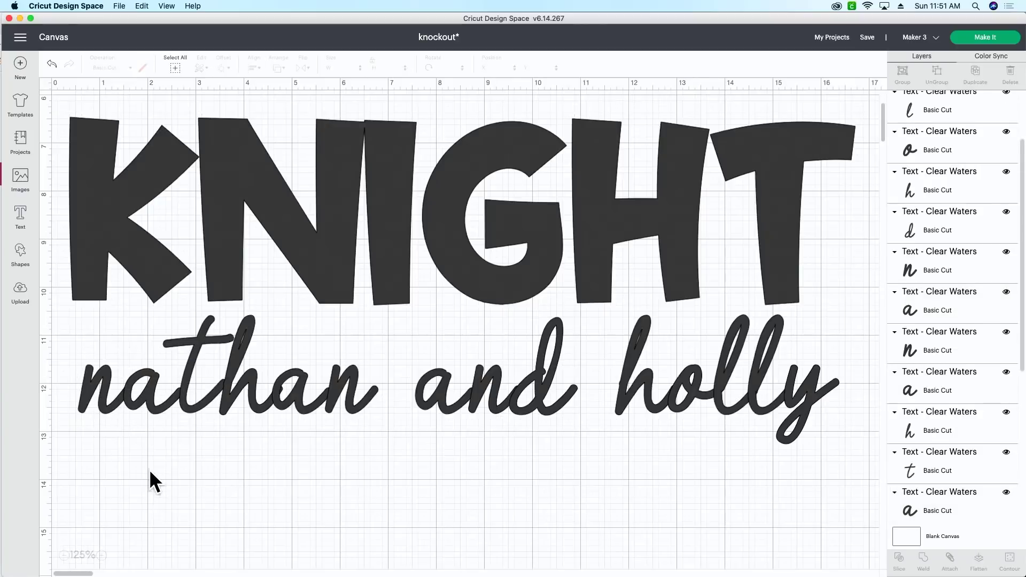
drag(83, 456, 196, 386)
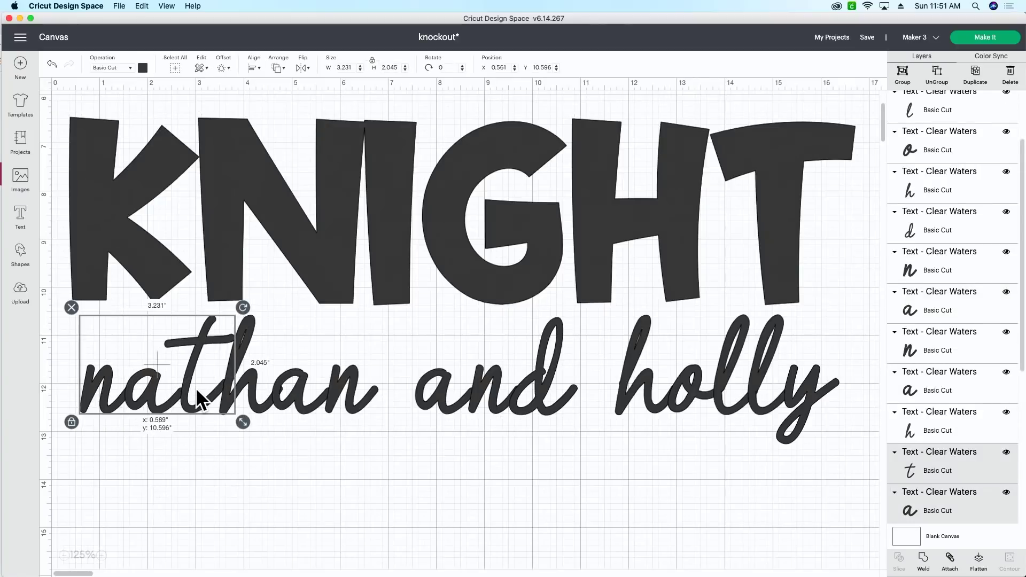
click(197, 432)
drag(283, 453, 385, 390)
click(310, 442)
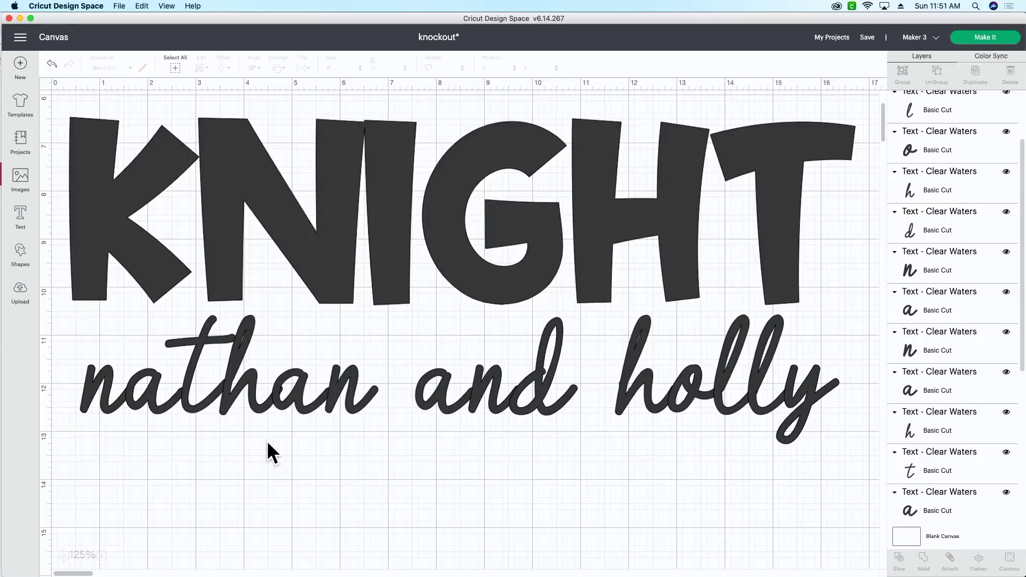
drag(296, 441, 348, 389)
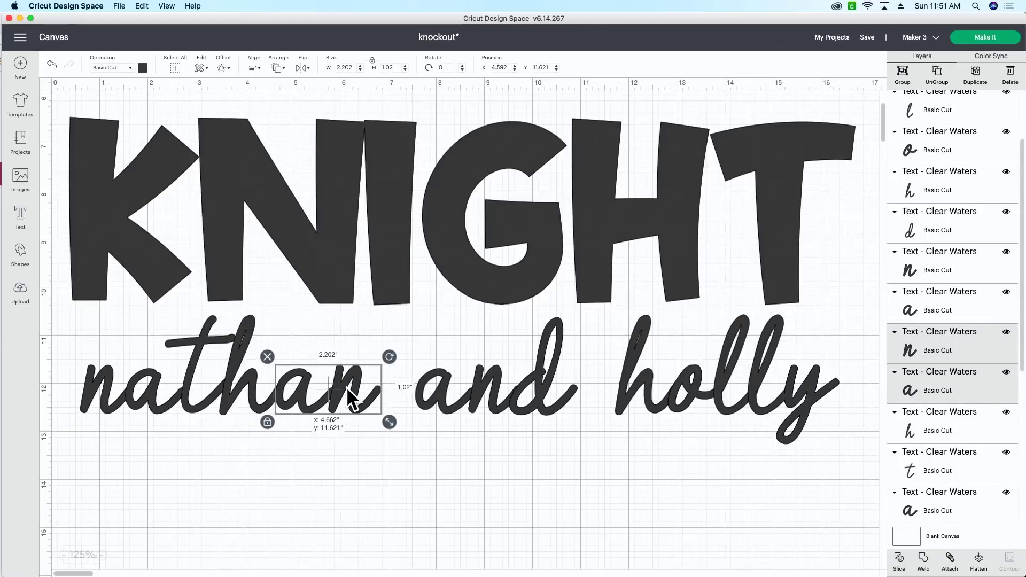
click(291, 454)
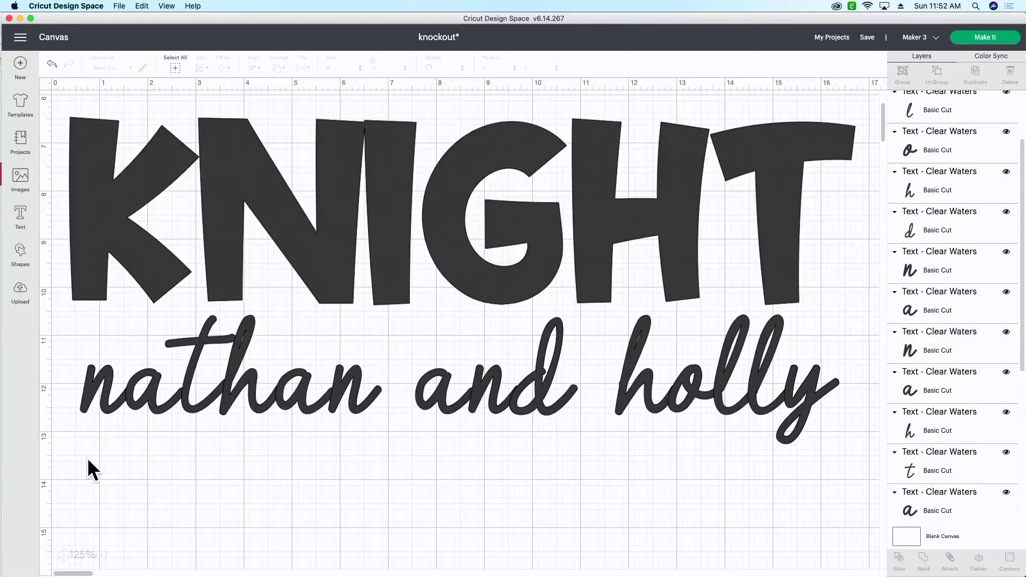
drag(82, 459, 828, 377)
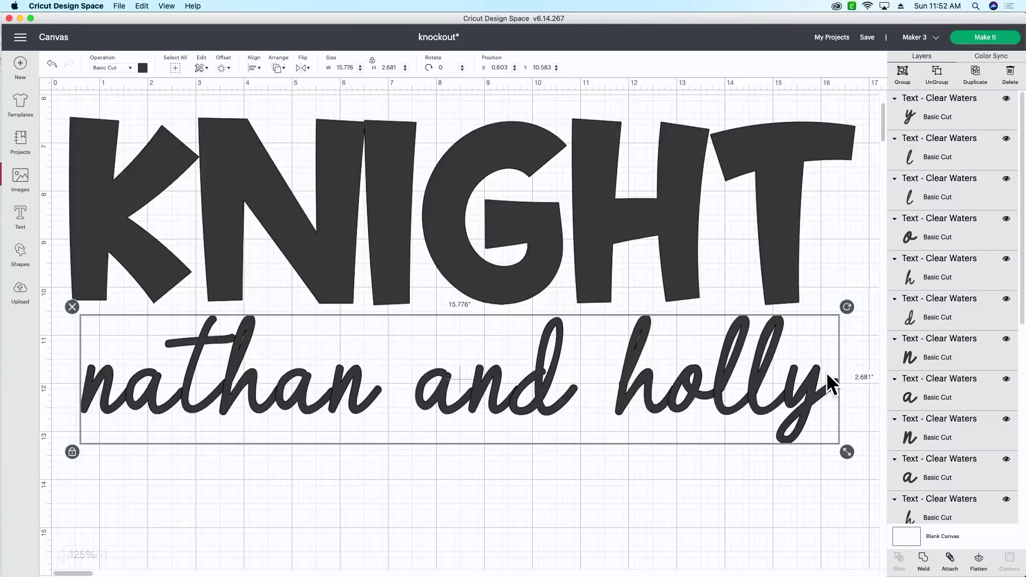
Weld the names and apply a rounded 0.139 in offset with Weld Offsets enabled.
click(929, 565)
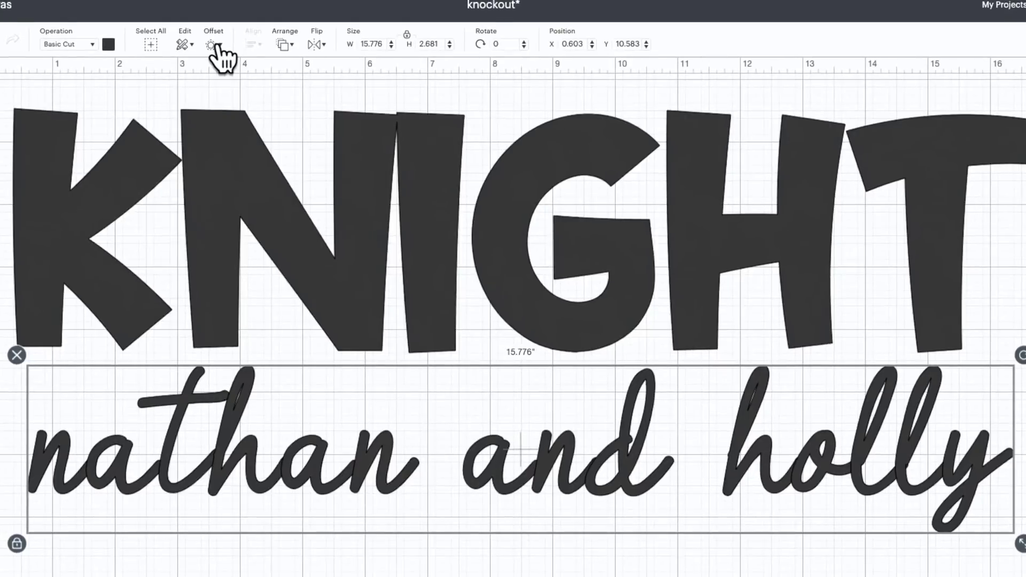
click(223, 67)
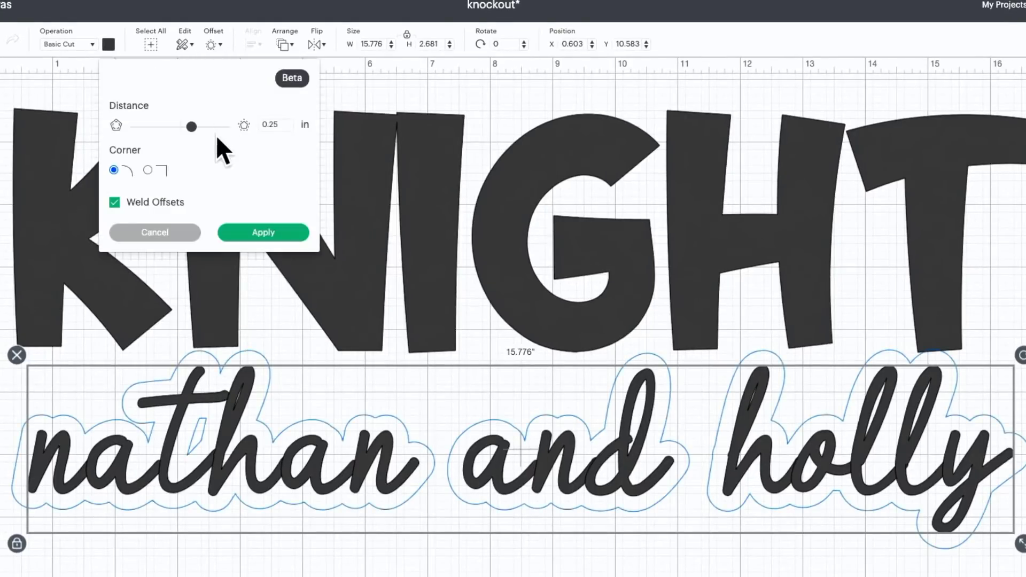
drag(192, 132, 189, 142)
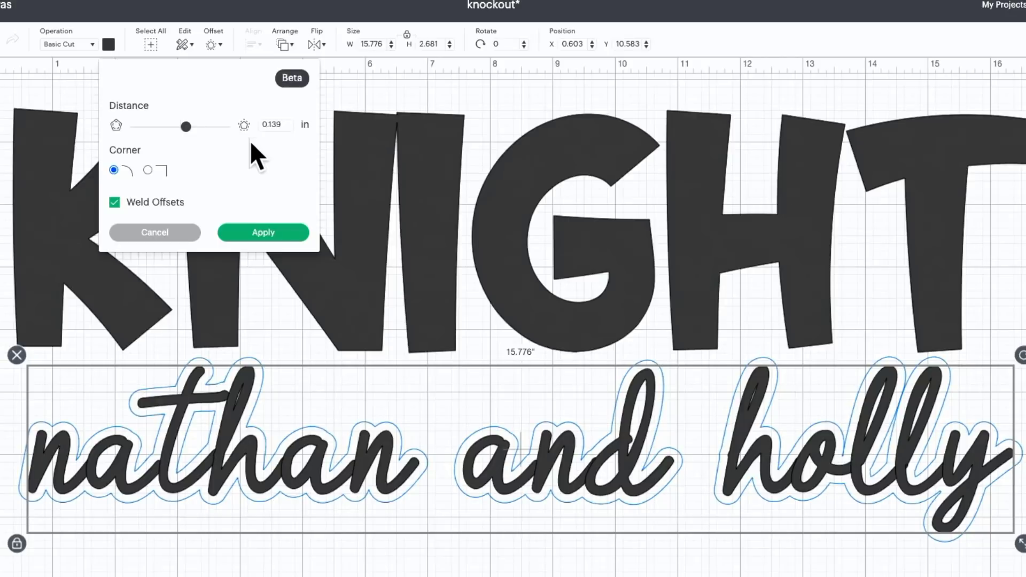
click(265, 233)
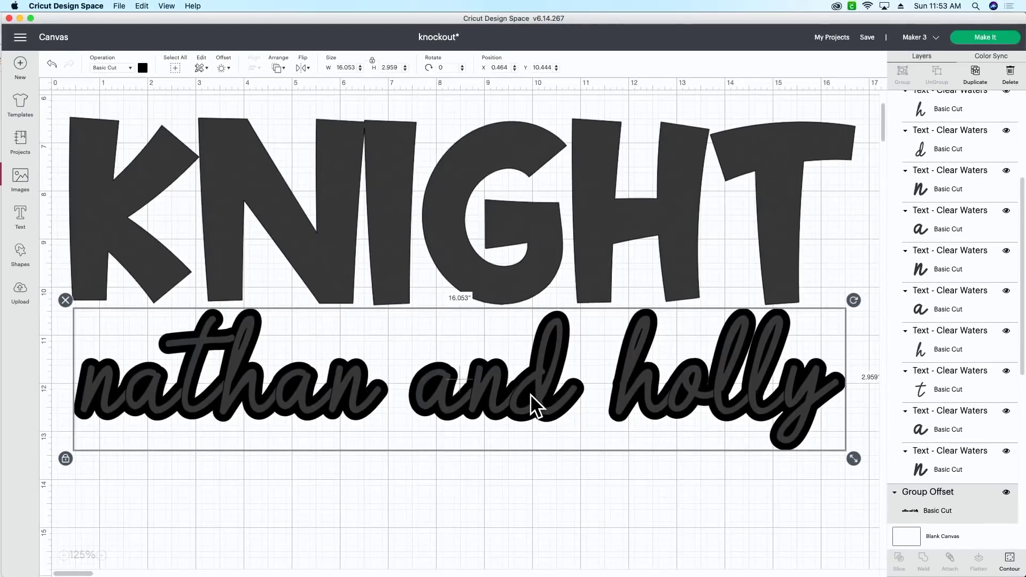
Move the script aside, fit the offset across KNIGHT at 15.215 × 2.804, and select both.
drag(530, 393, 674, 514)
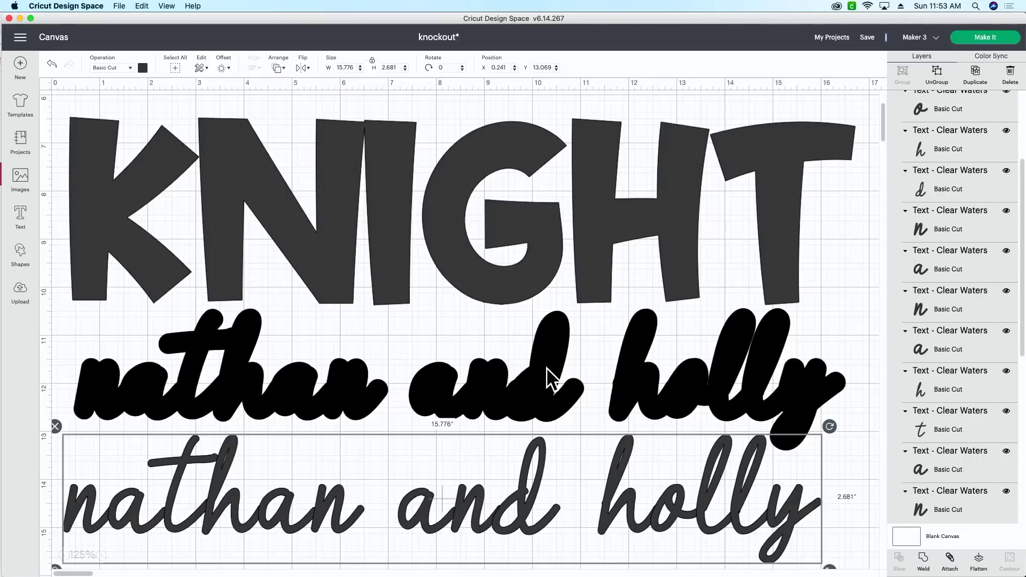
drag(547, 373, 540, 206)
drag(840, 291, 804, 280)
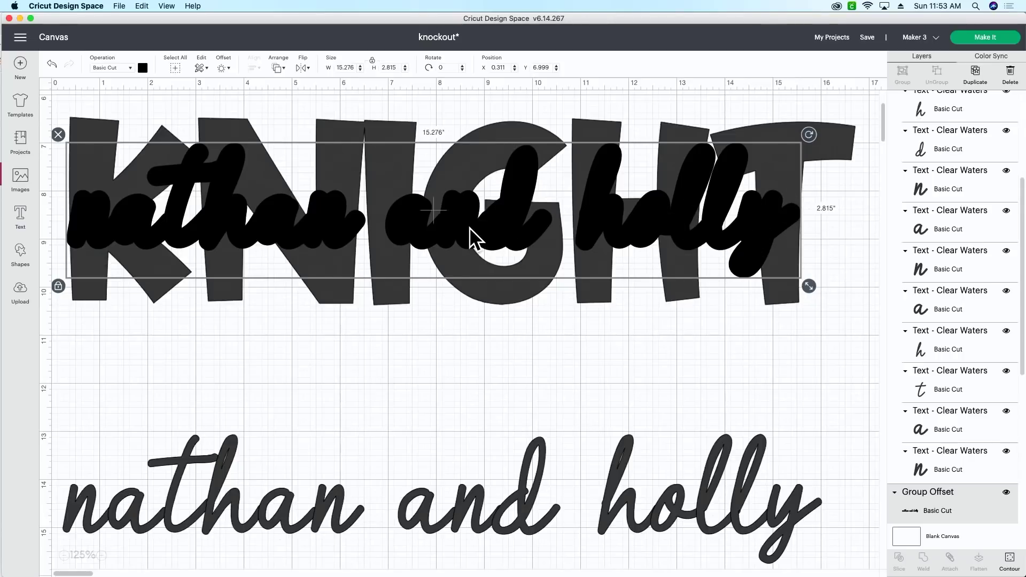
drag(469, 227, 474, 227)
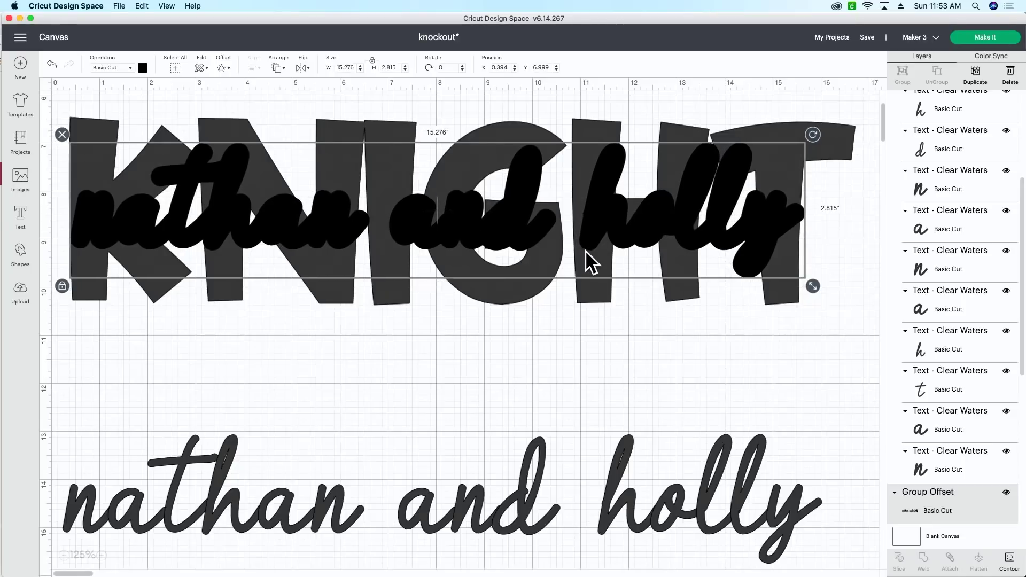
drag(813, 285, 809, 282)
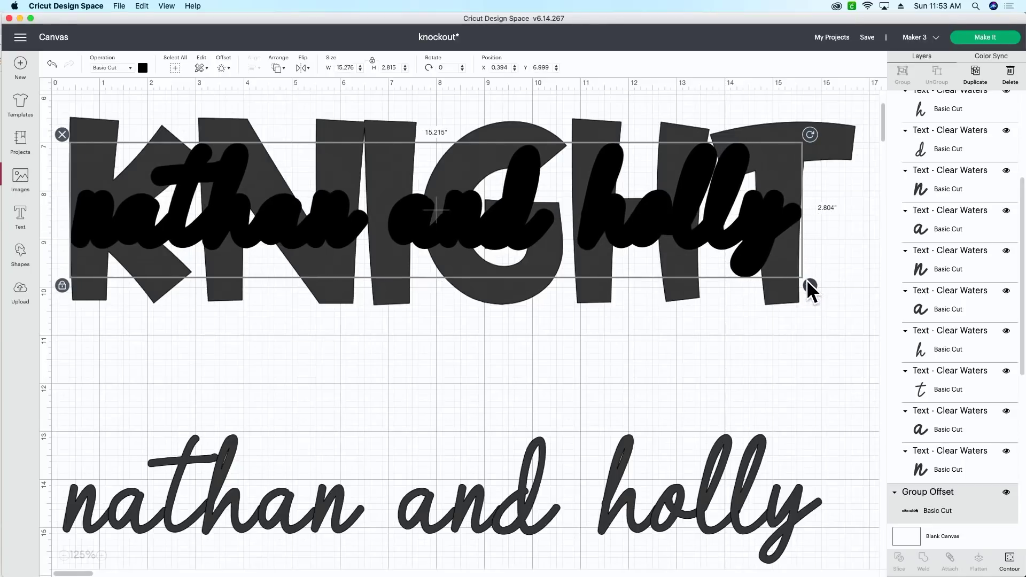
drag(586, 217, 585, 219)
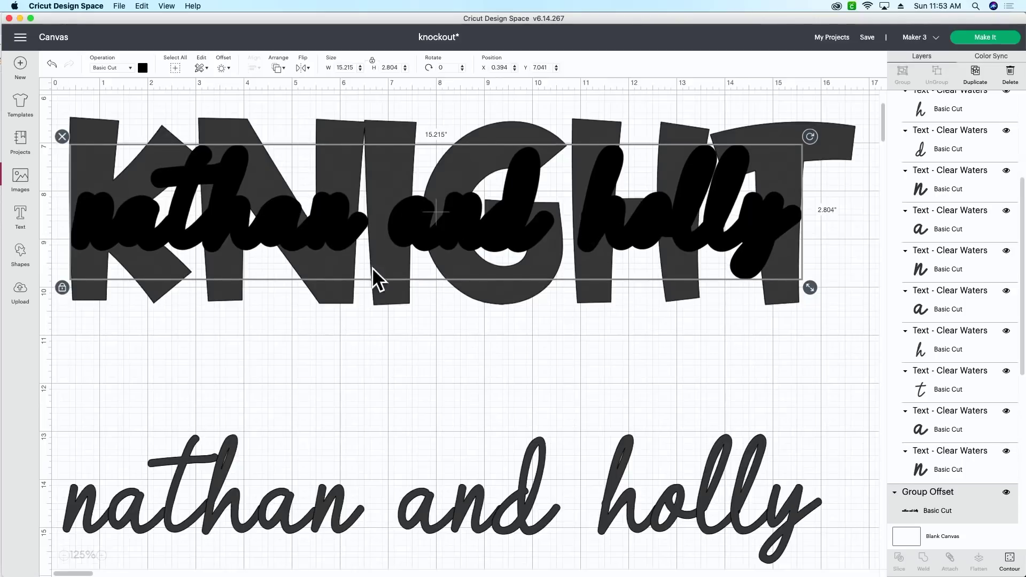
drag(85, 339, 851, 156)
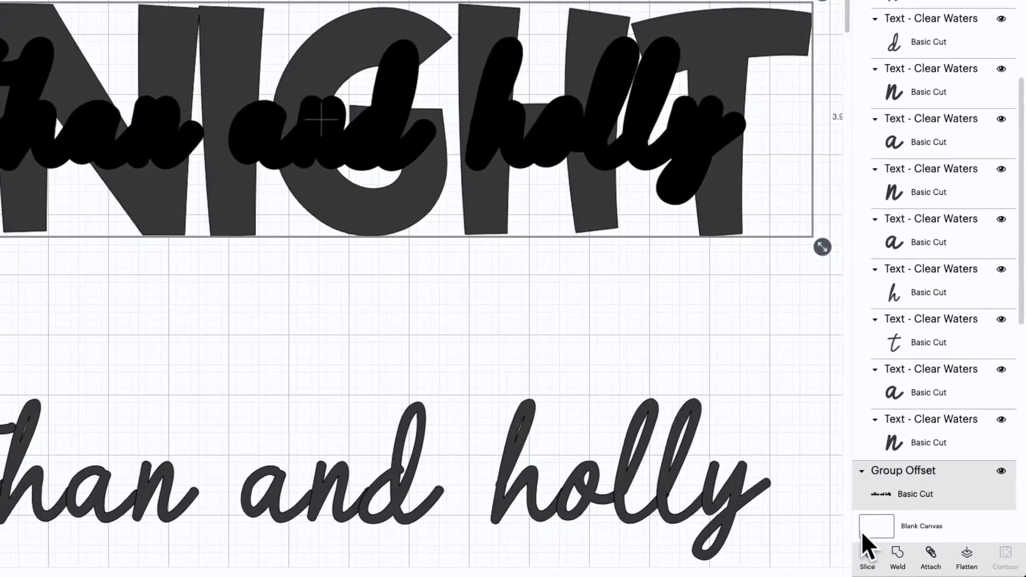
Slice the offset out of KNIGHT and delete the three leftover slice pieces.
click(868, 560)
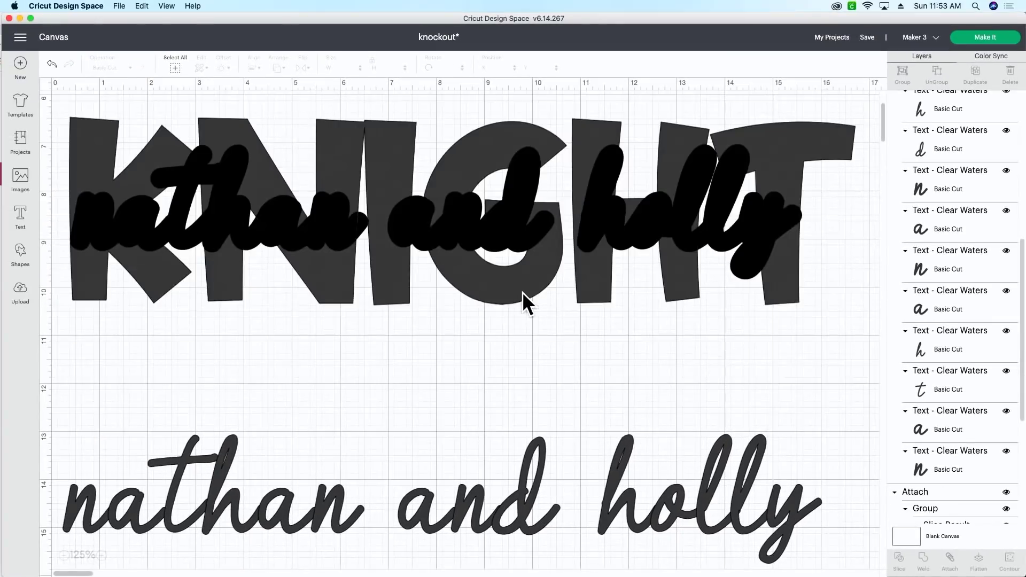
click(519, 224)
key(Delete)
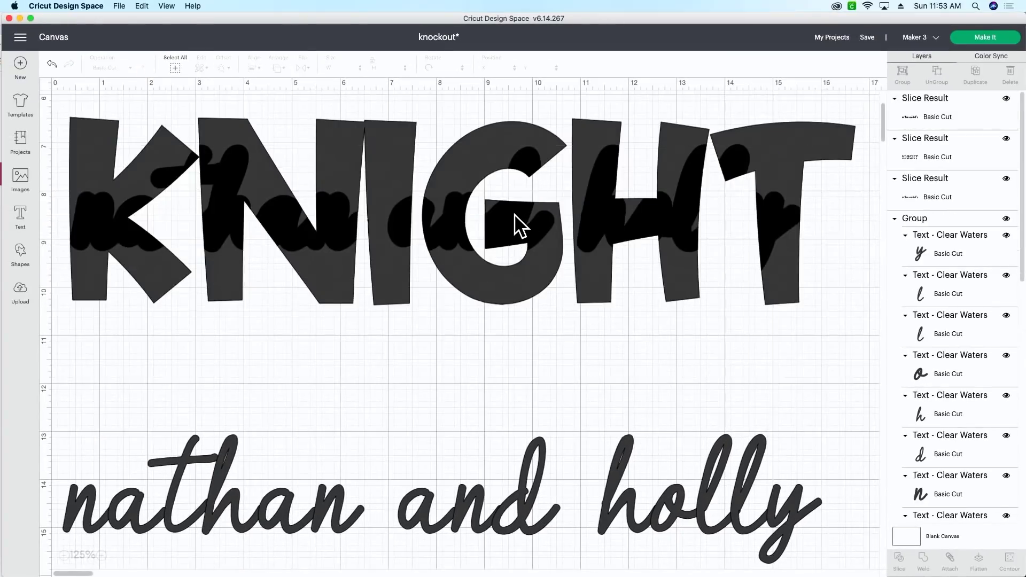
click(519, 224)
key(Delete)
click(514, 214)
key(Delete)
drag(527, 511, 538, 231)
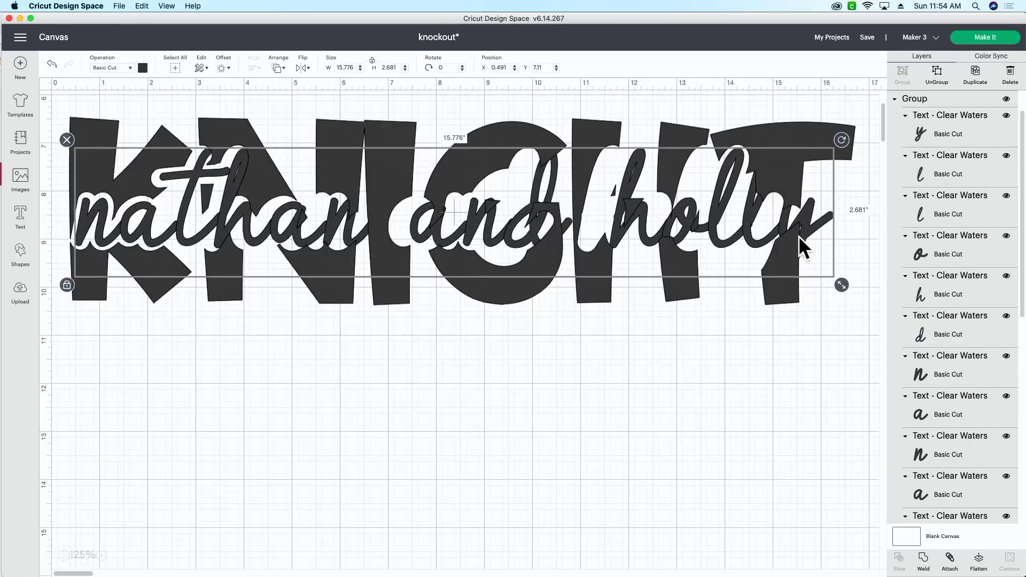
drag(849, 280, 806, 272)
drag(488, 235, 488, 221)
click(565, 353)
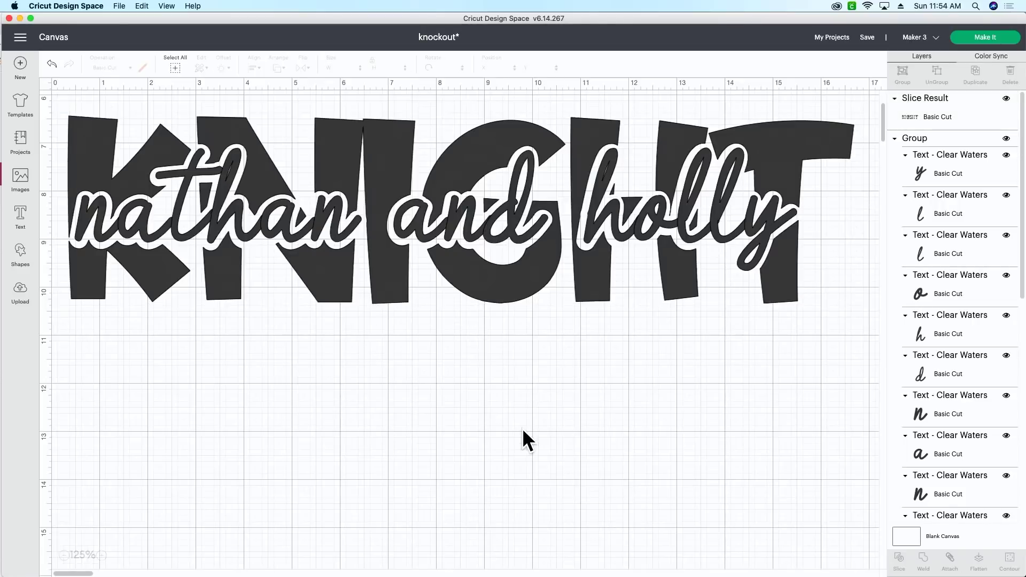
click(350, 267)
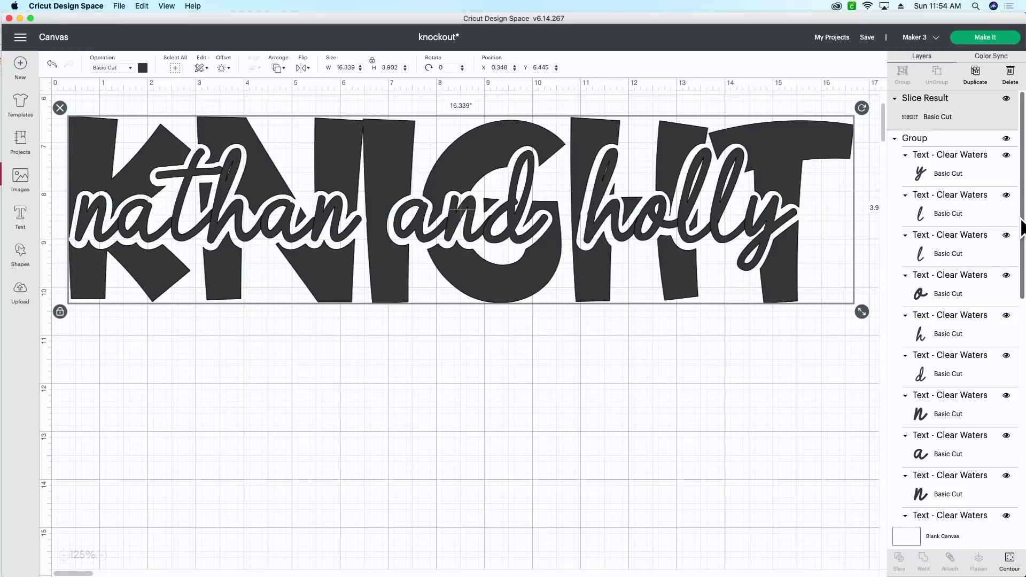
Check the script letters' cut outlines in Hide Contour and close it without changes.
click(1009, 342)
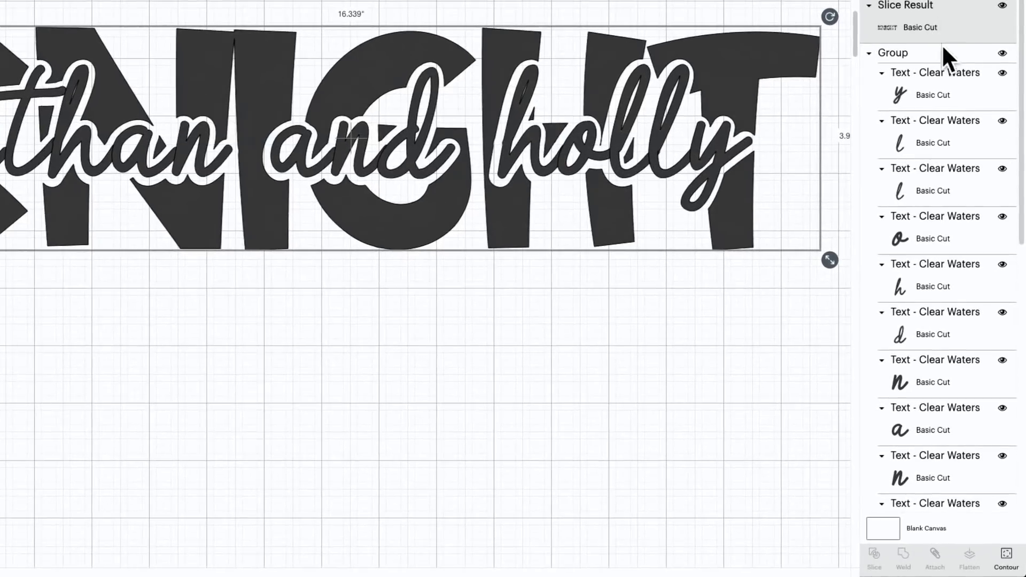
click(1007, 559)
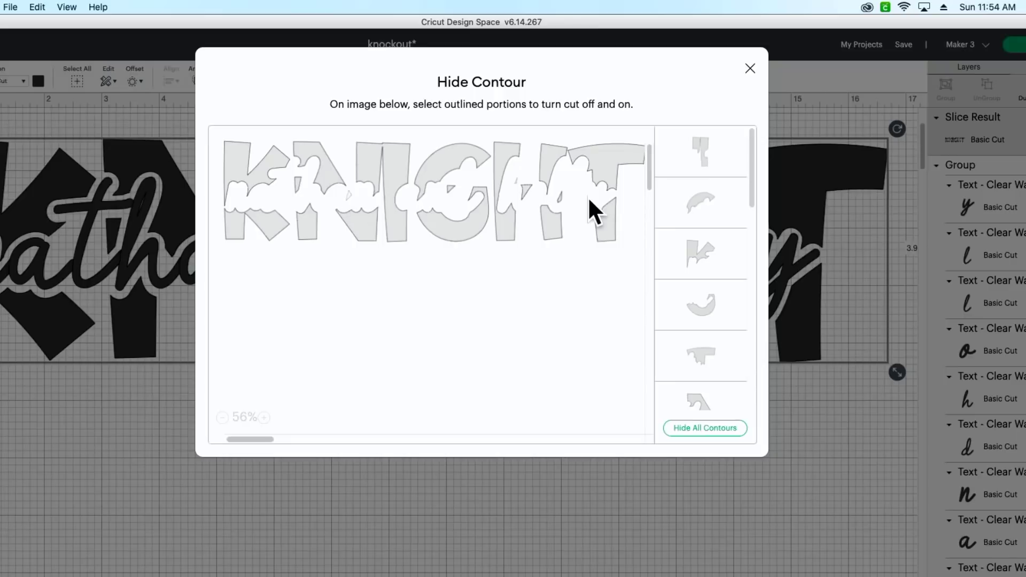
click(750, 68)
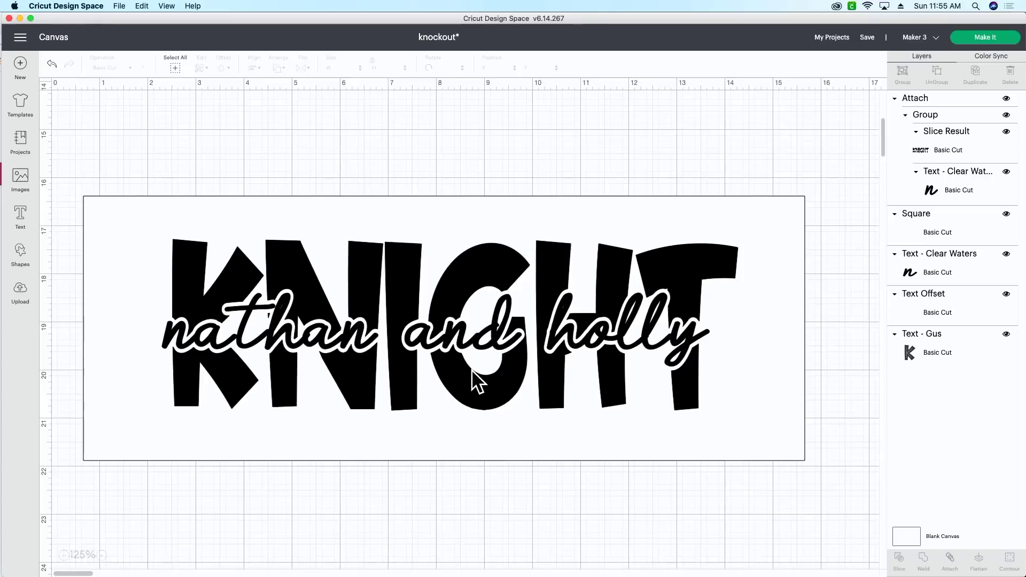
Shift the attached KNIGHT design slightly right on the white square and reselect it.
drag(471, 370, 470, 374)
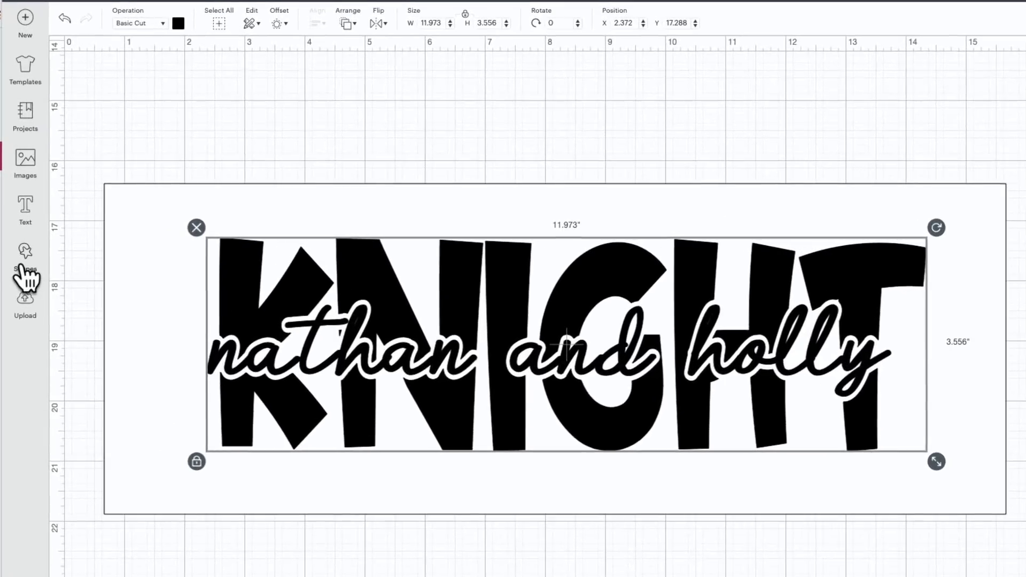
click(20, 261)
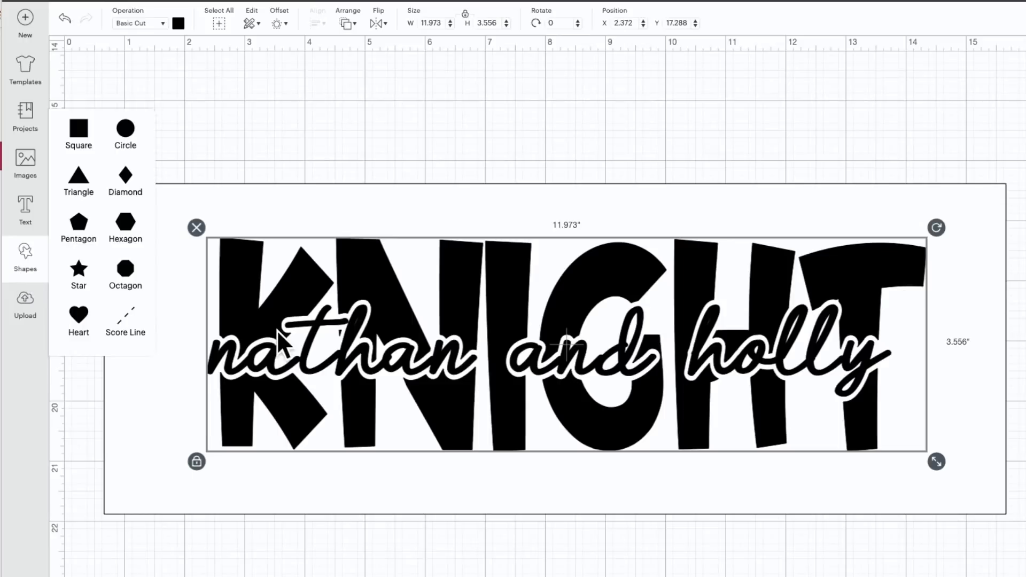
click(283, 475)
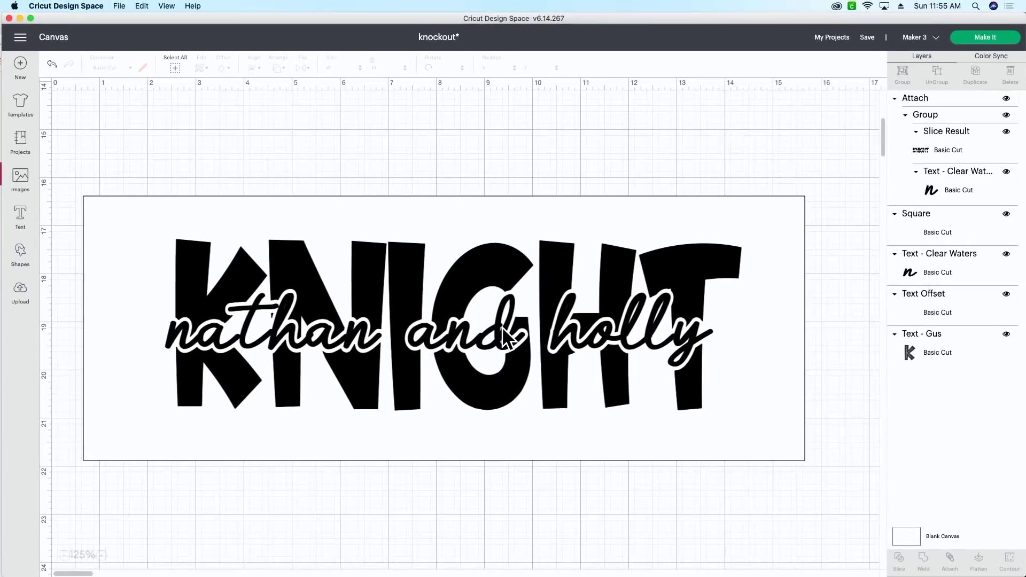
click(632, 361)
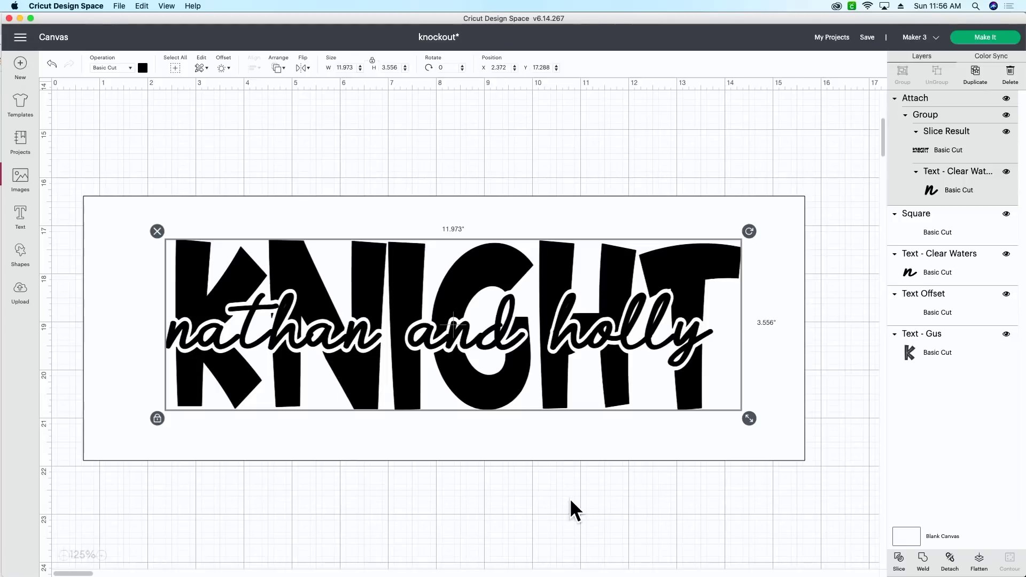
Undo the weld and delete the white background square.
click(928, 566)
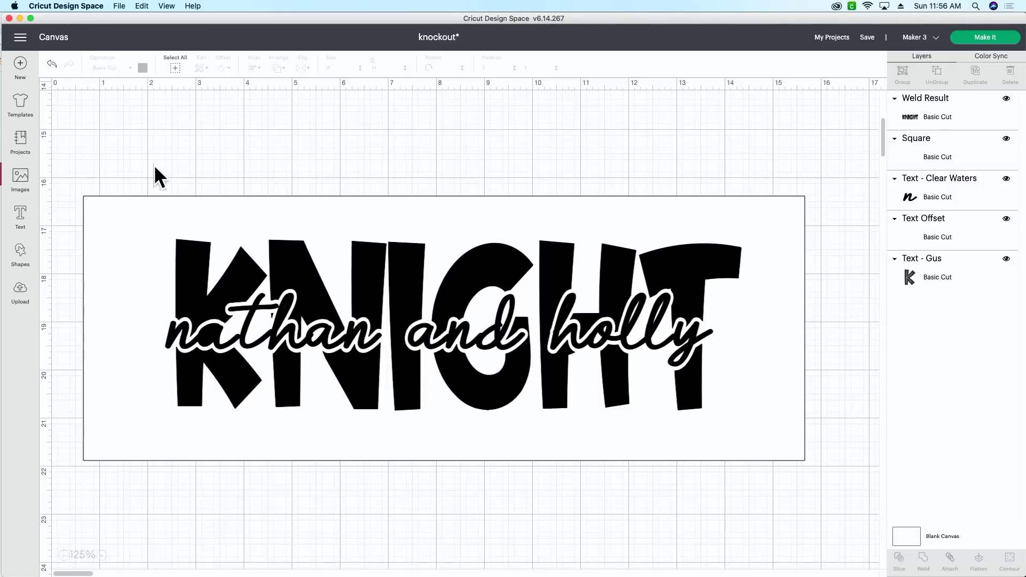
click(51, 66)
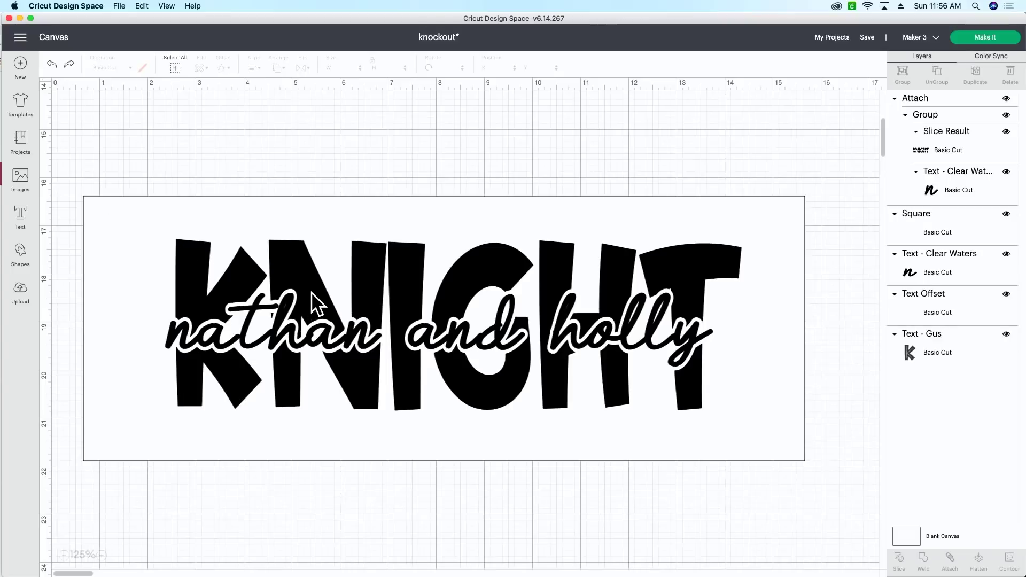
click(671, 206)
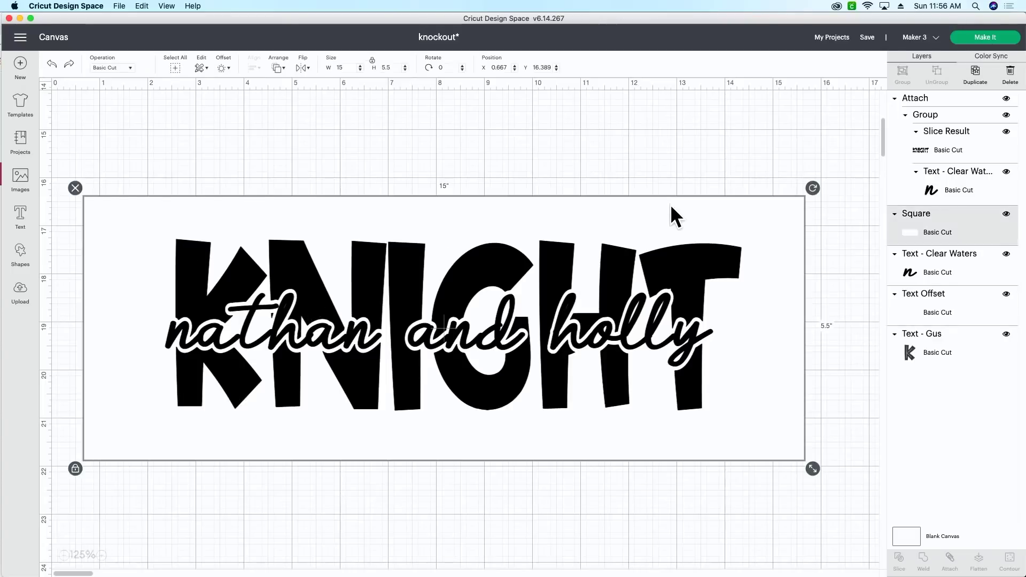
key(Delete)
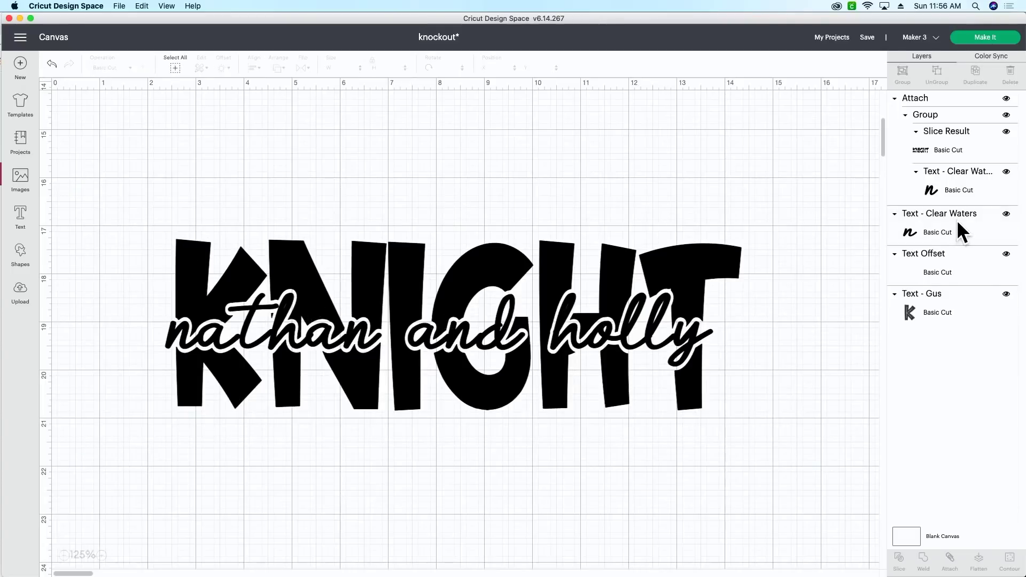
Delete the spare Clear Waters text, Text Offset and original KNIGHT layers.
click(957, 220)
key(Delete)
click(957, 220)
key(Delete)
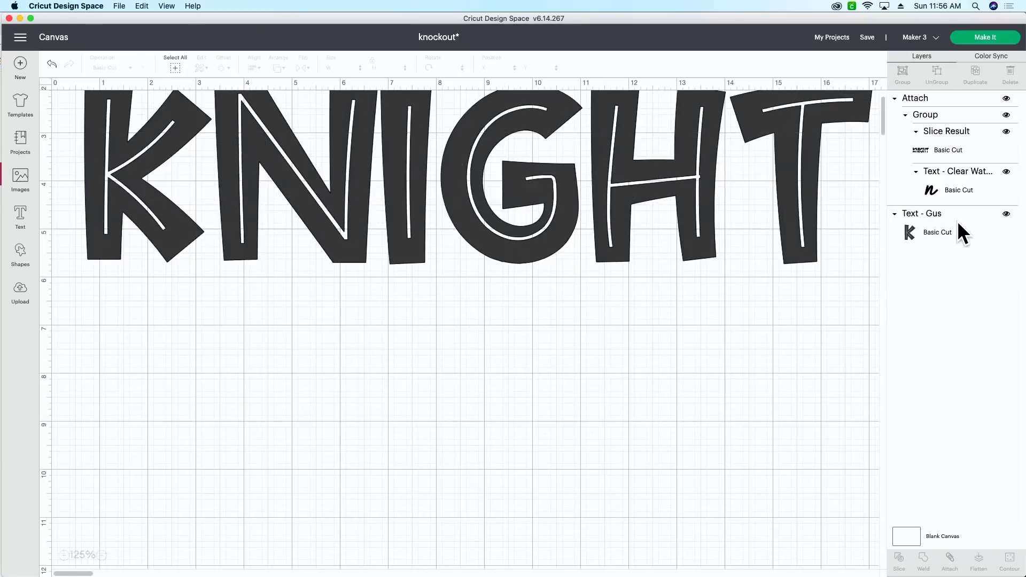
click(959, 222)
key(Delete)
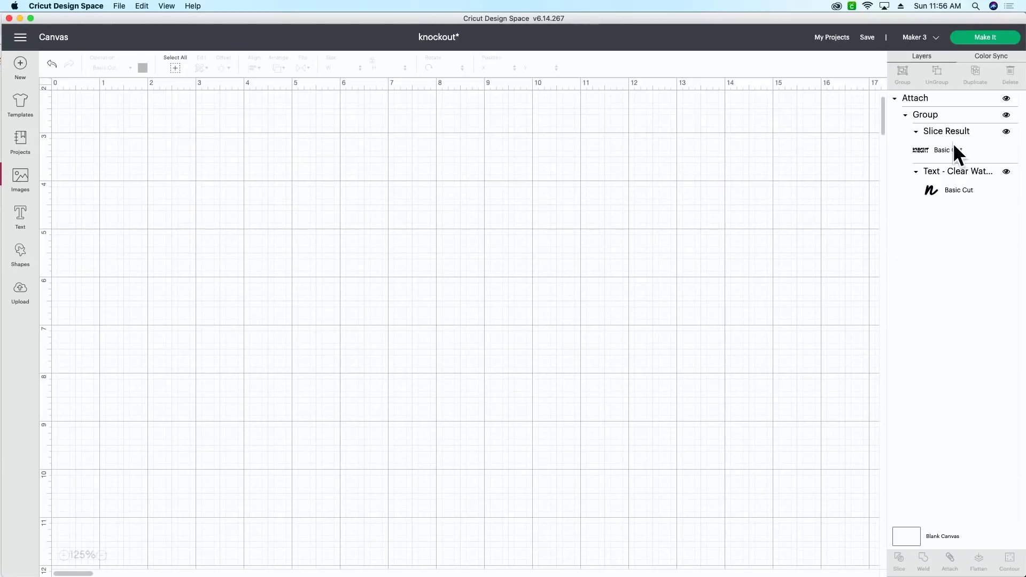
Send the attached knockout design to Make It, loading on a mat.
click(956, 154)
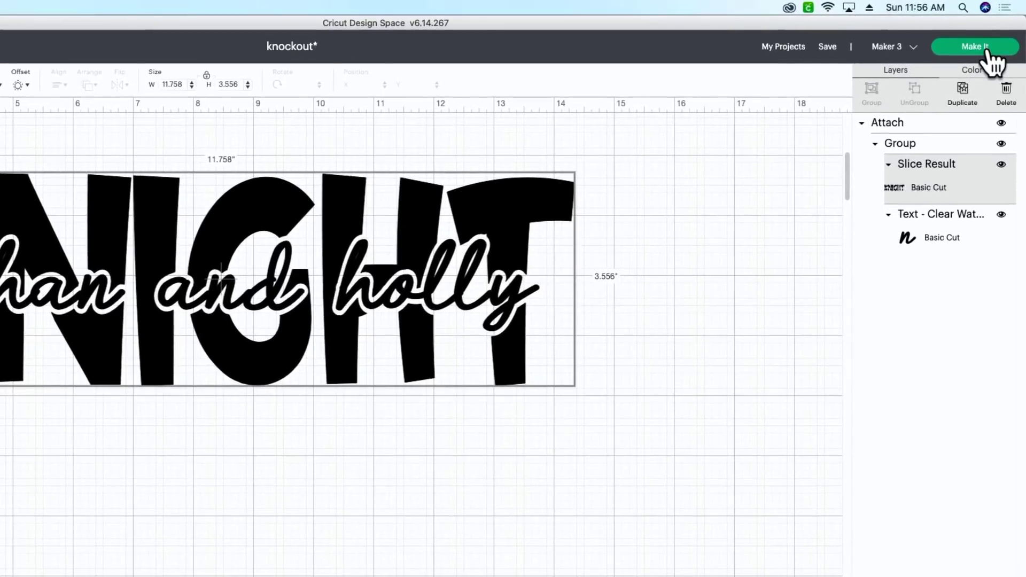
click(988, 49)
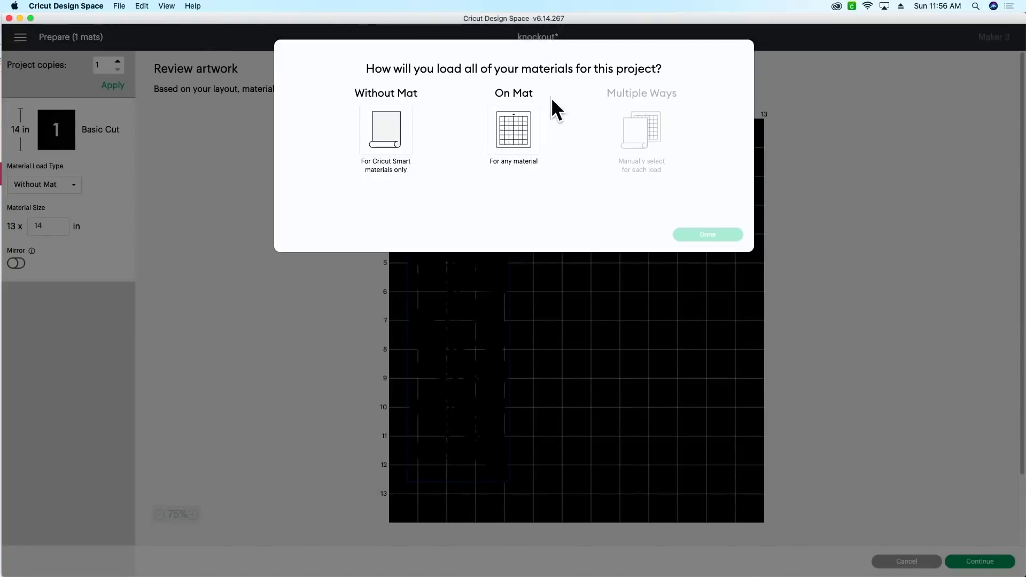
click(522, 135)
click(725, 235)
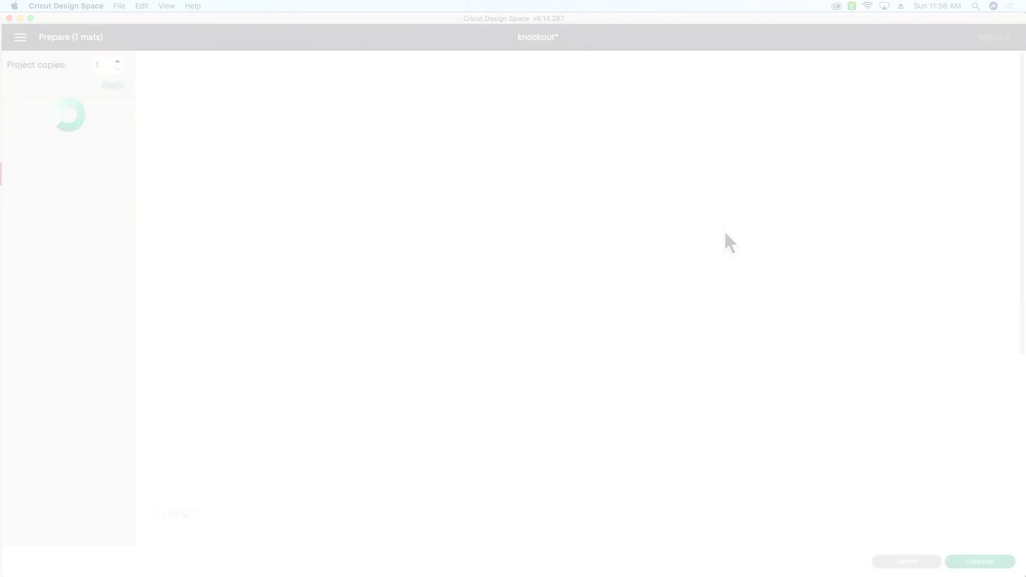